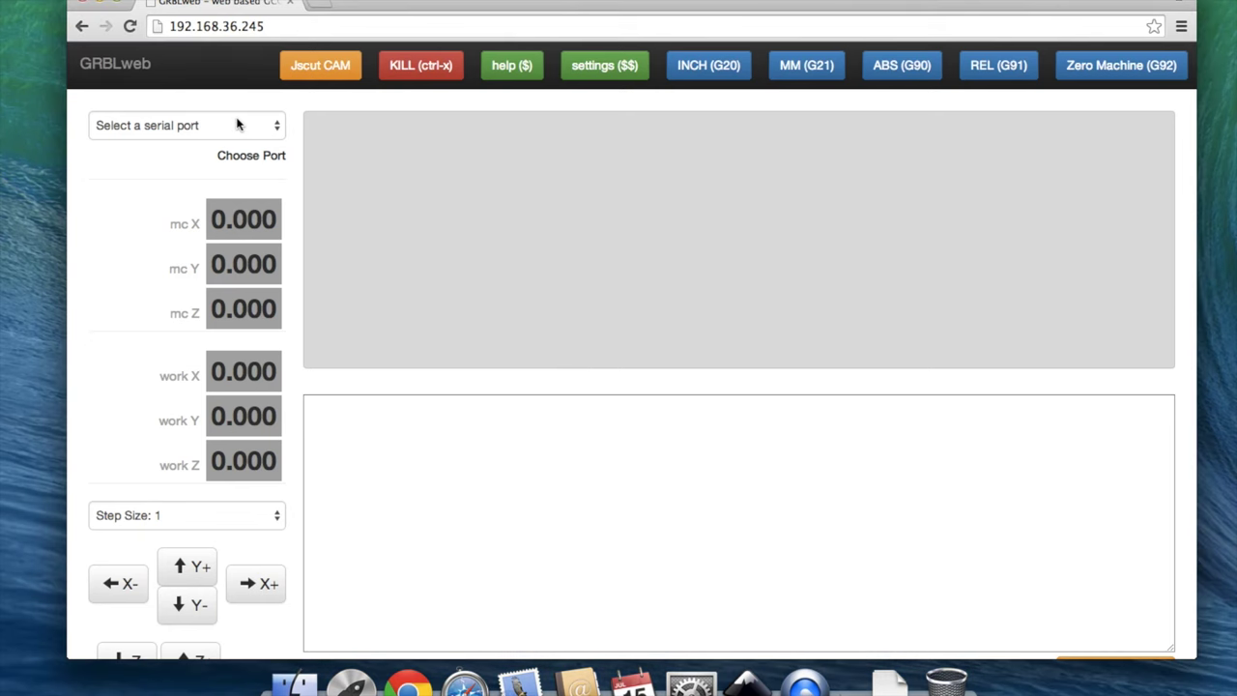
Connect GRBLweb to /dev/ttyACM0, list the $$ settings, and bring up Inkscape with the page visible
click(234, 124)
click(232, 141)
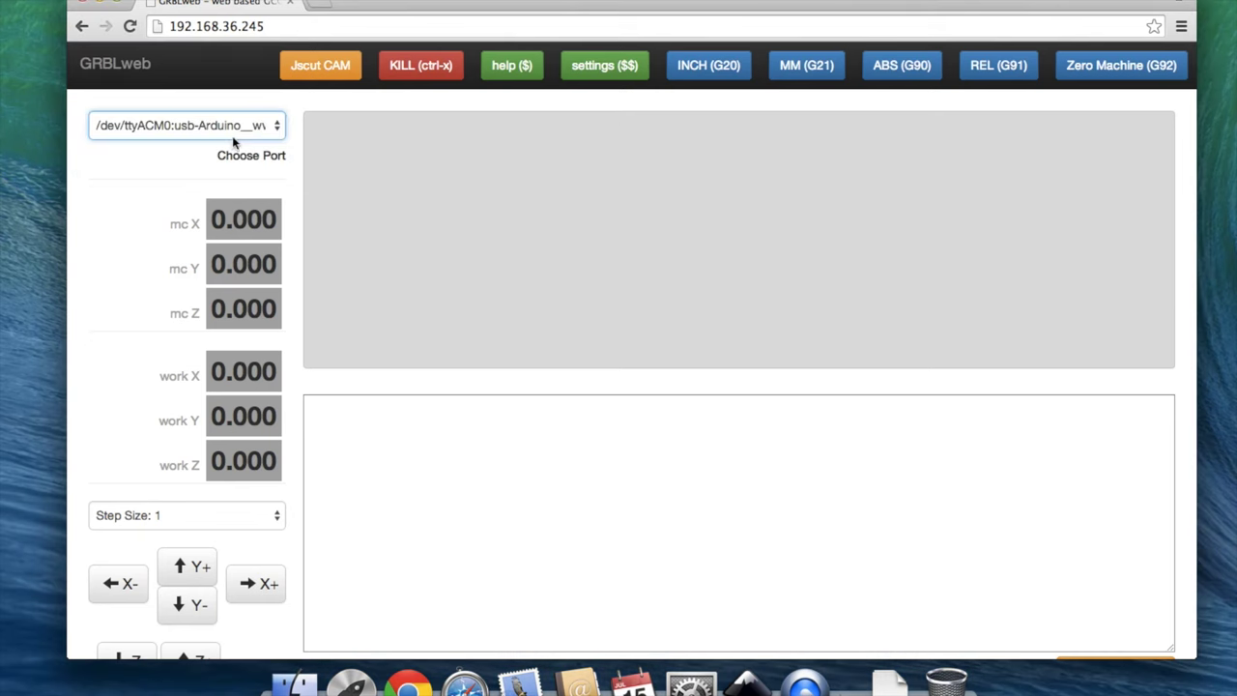
click(605, 65)
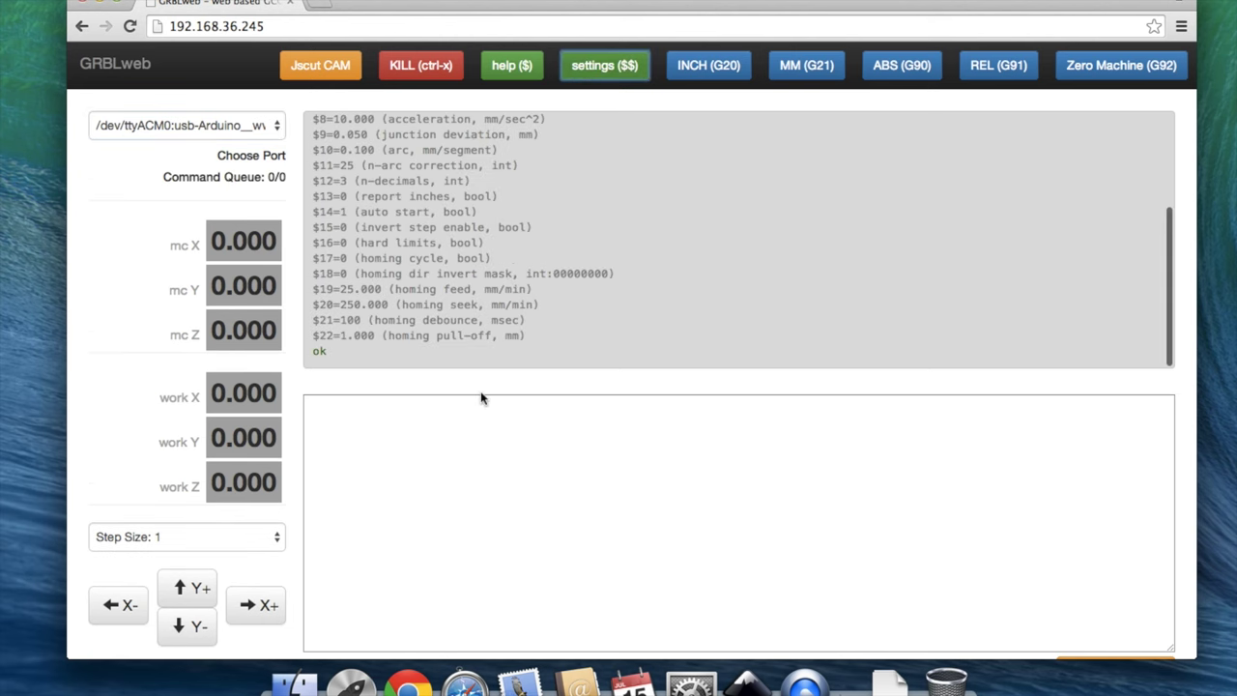
scroll(403, 450, down, 3)
scroll(403, 450, up, 3)
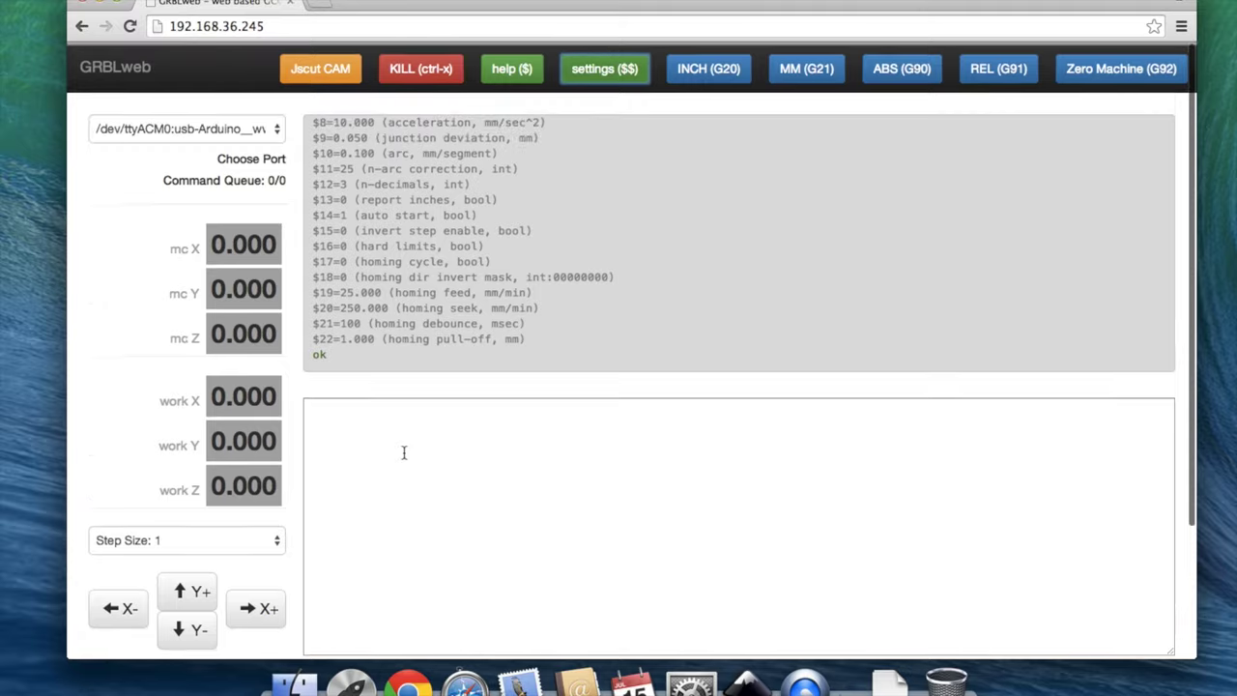
click(747, 680)
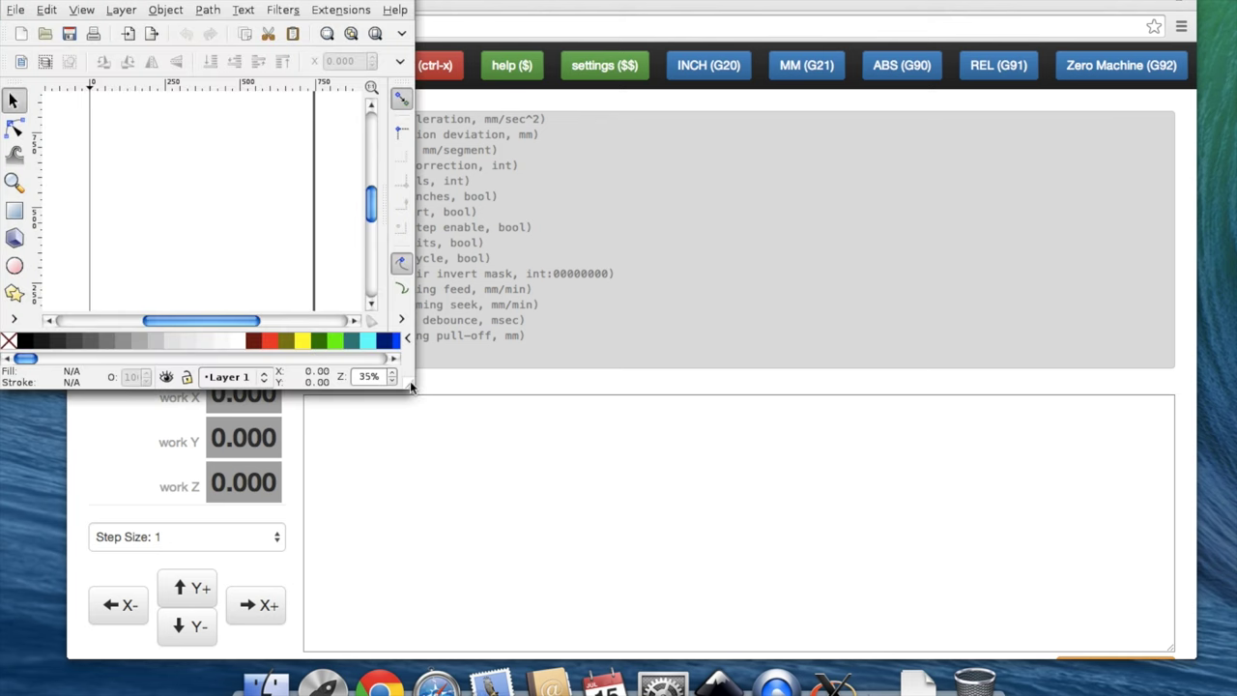
drag(410, 380, 732, 574)
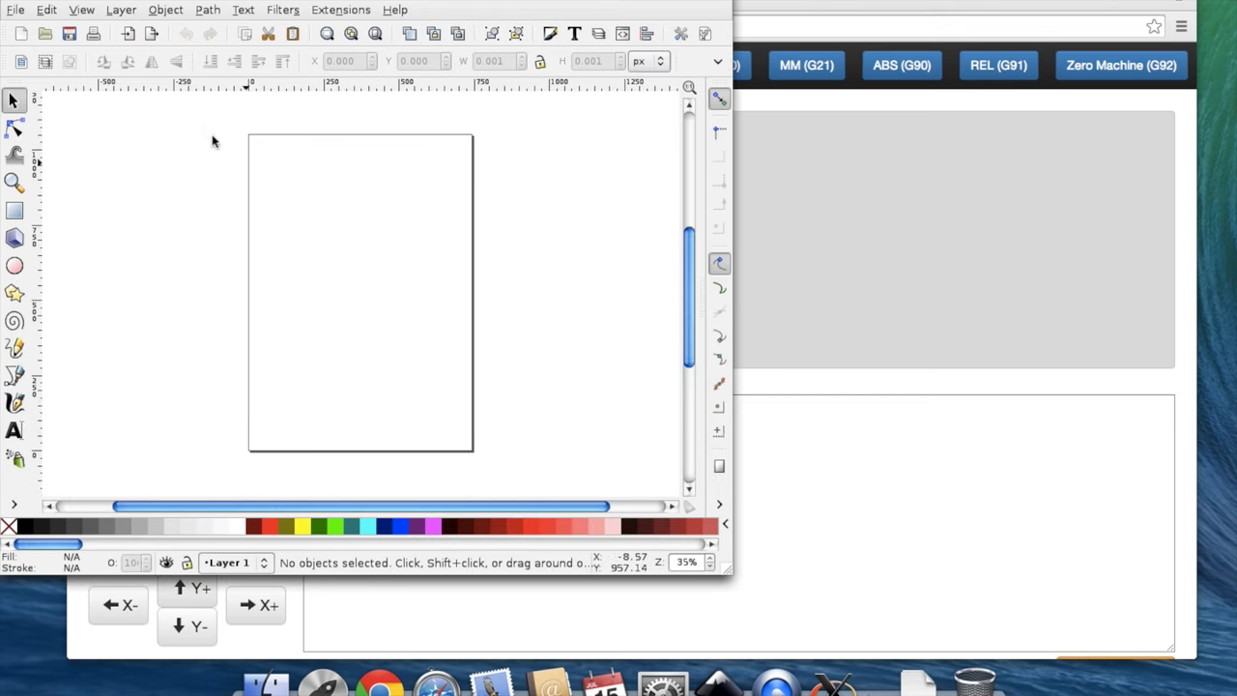
Draw an ellipse near the page centre and remove its fill
click(14, 265)
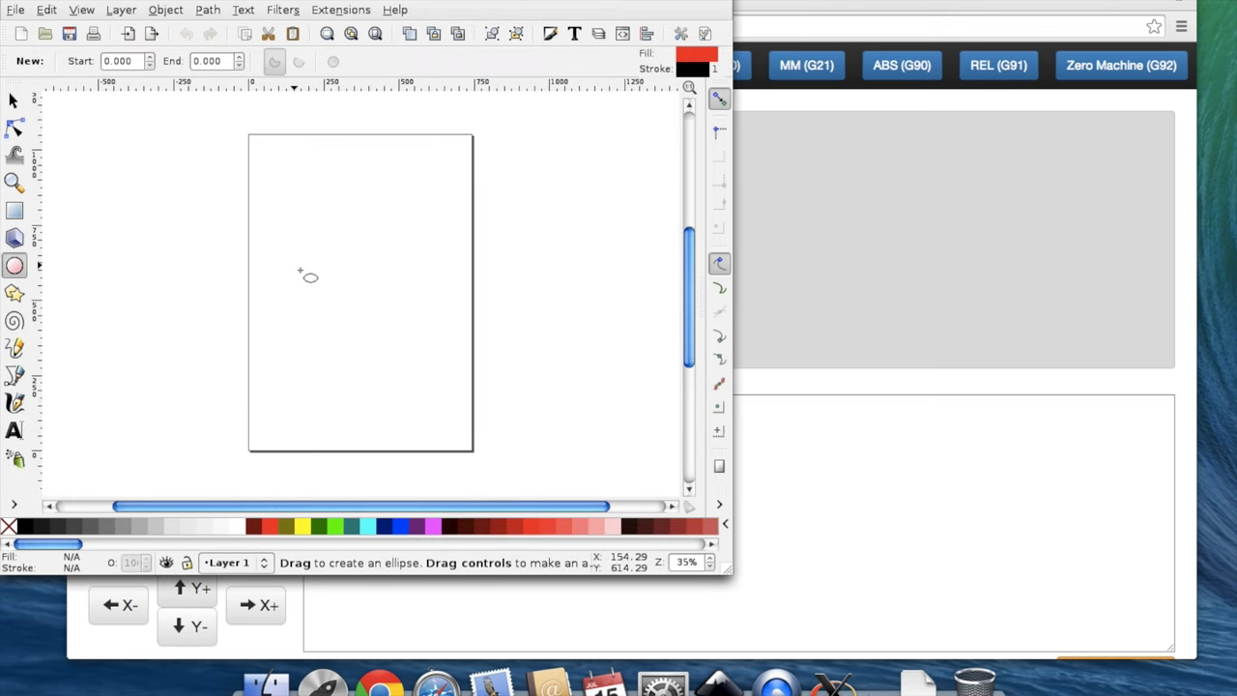
drag(299, 250, 399, 329)
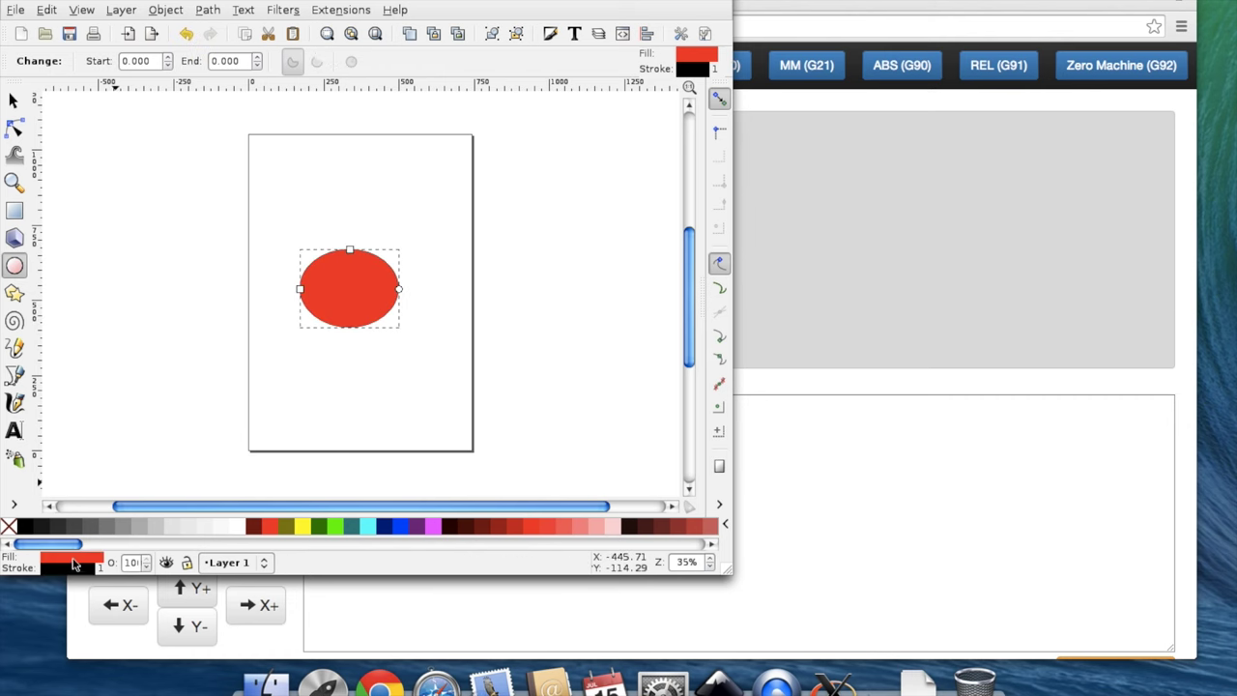
key(shift+ctrl+f)
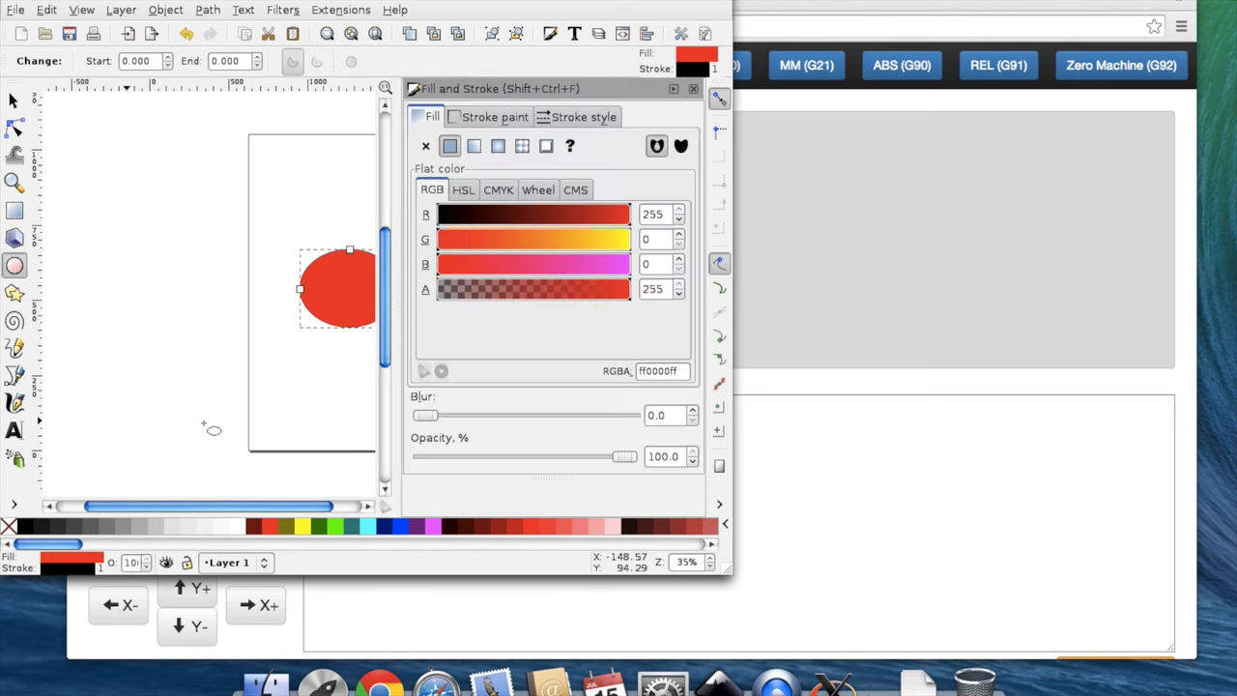
click(426, 146)
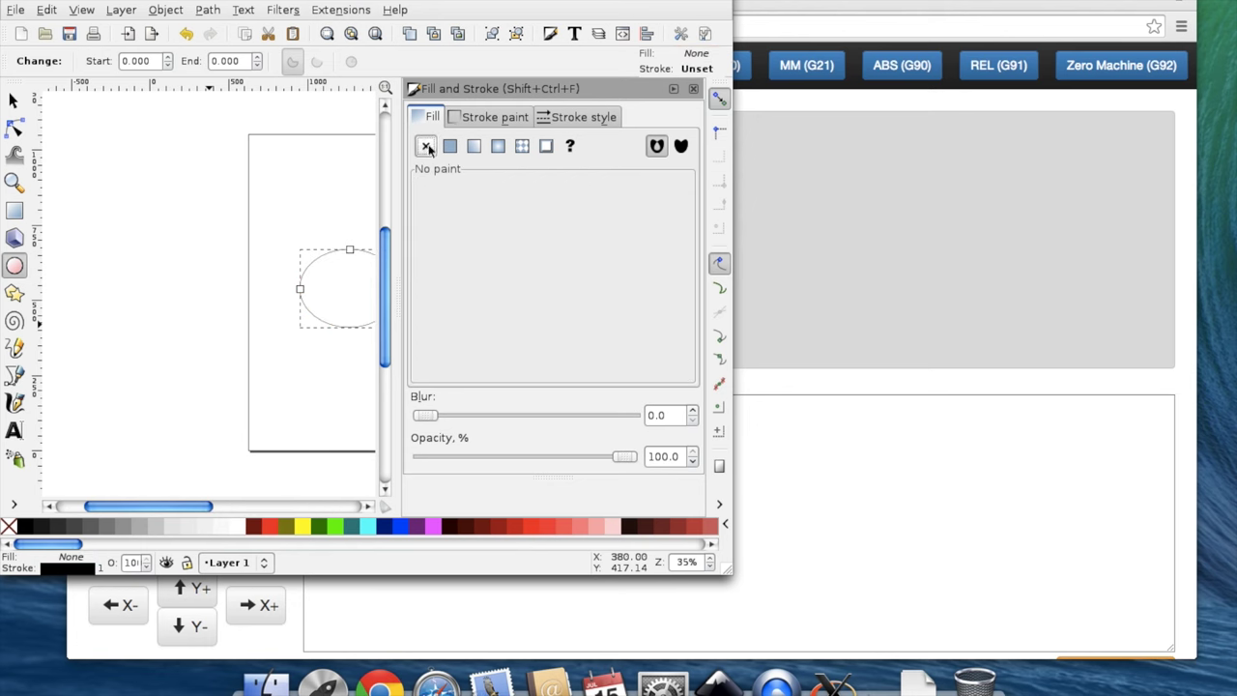
click(693, 88)
Scale the ellipse to a 300 × 300 px circle with Object > Transform
click(165, 9)
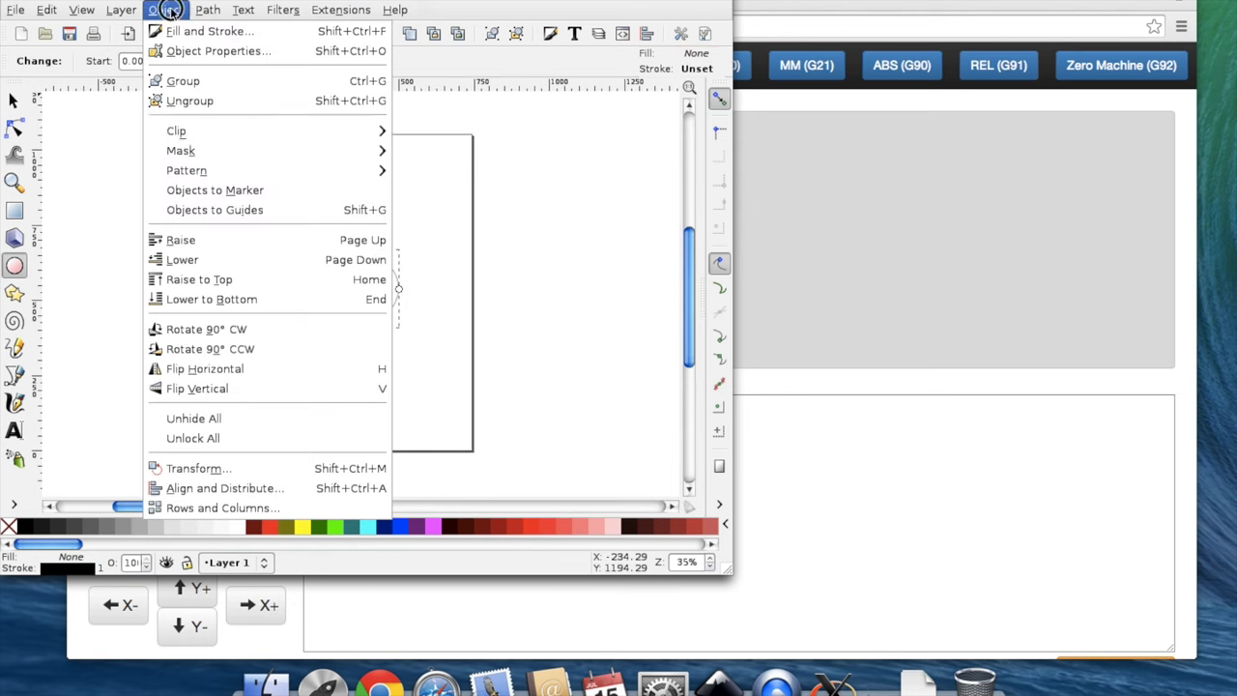
click(197, 470)
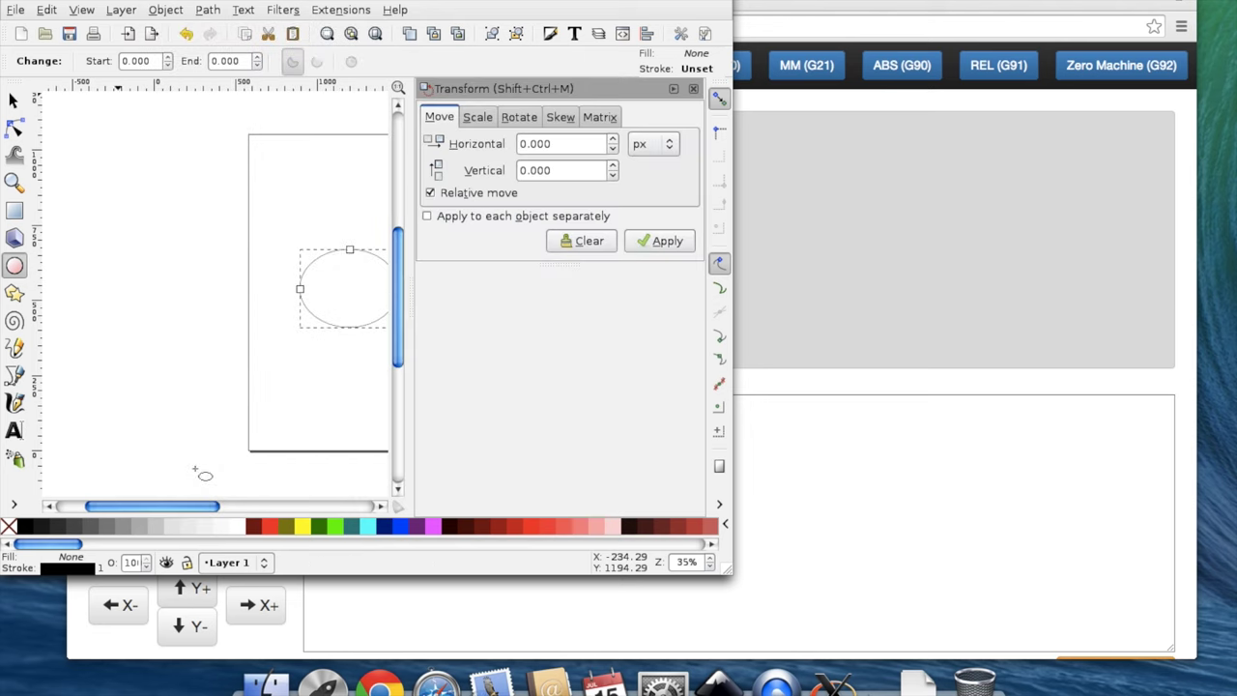
click(478, 120)
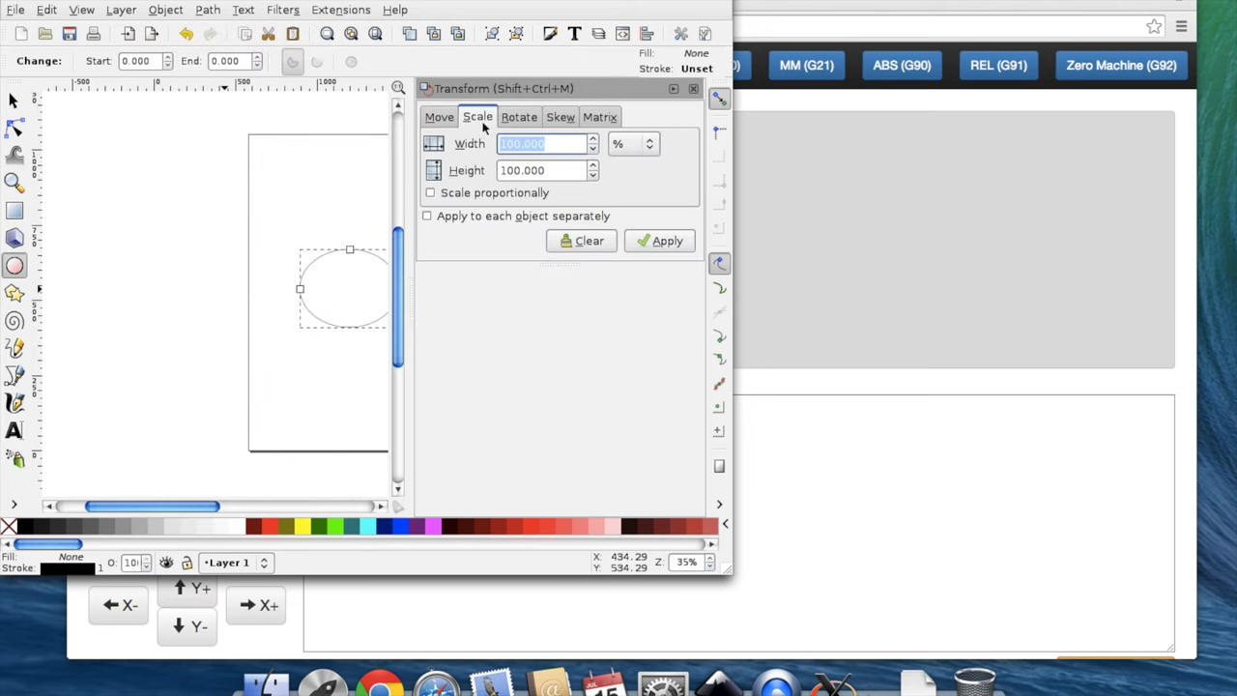
click(630, 143)
click(622, 332)
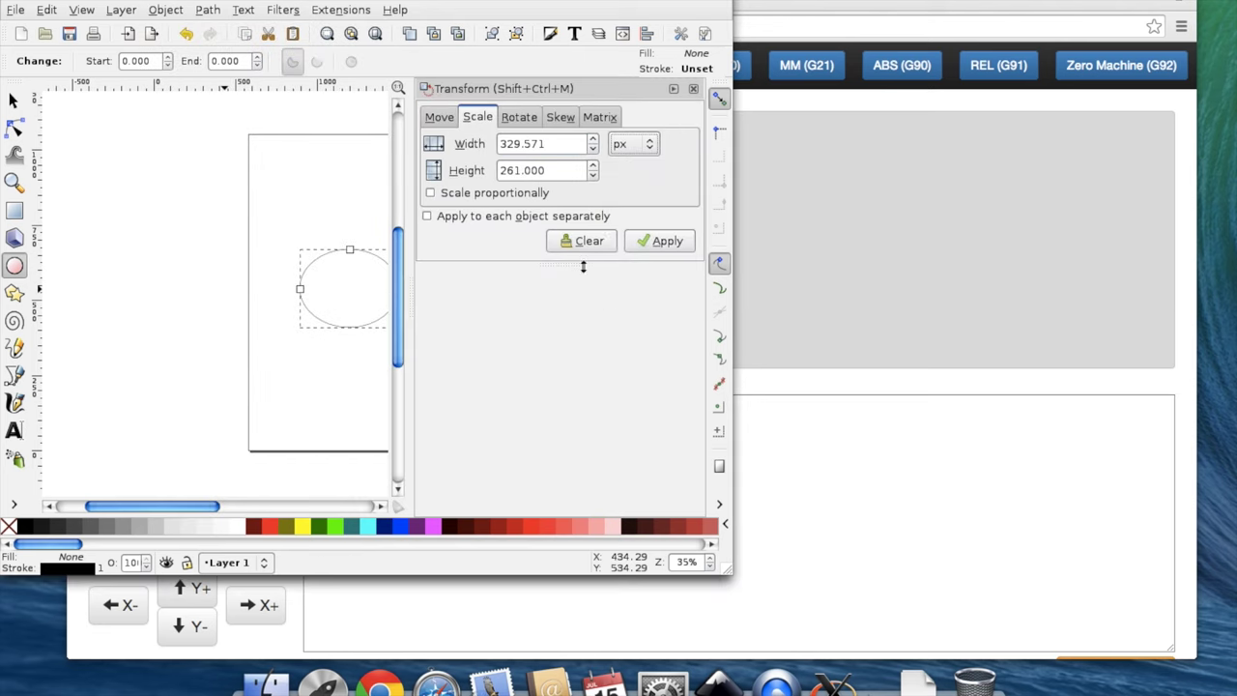
click(553, 145)
click(553, 145)
double_click(541, 144)
text(3)
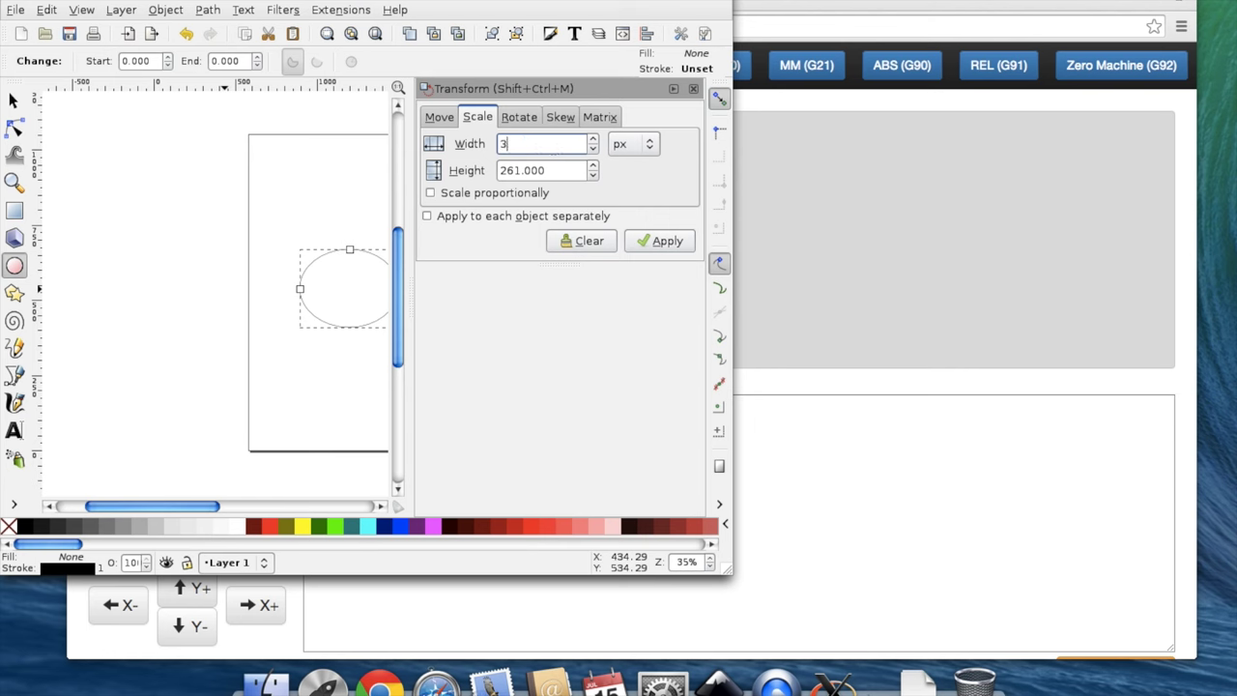
text(00)
key(Tab)
key(Tab)
text(300)
key(Tab)
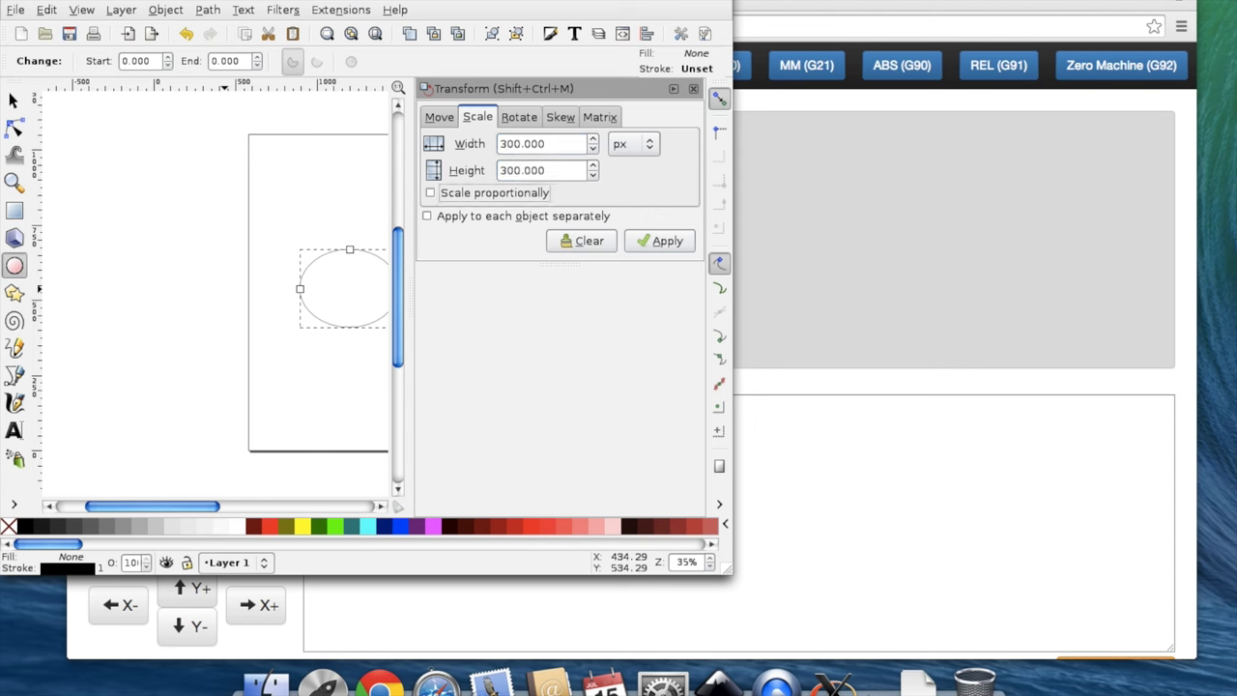
click(663, 242)
click(693, 88)
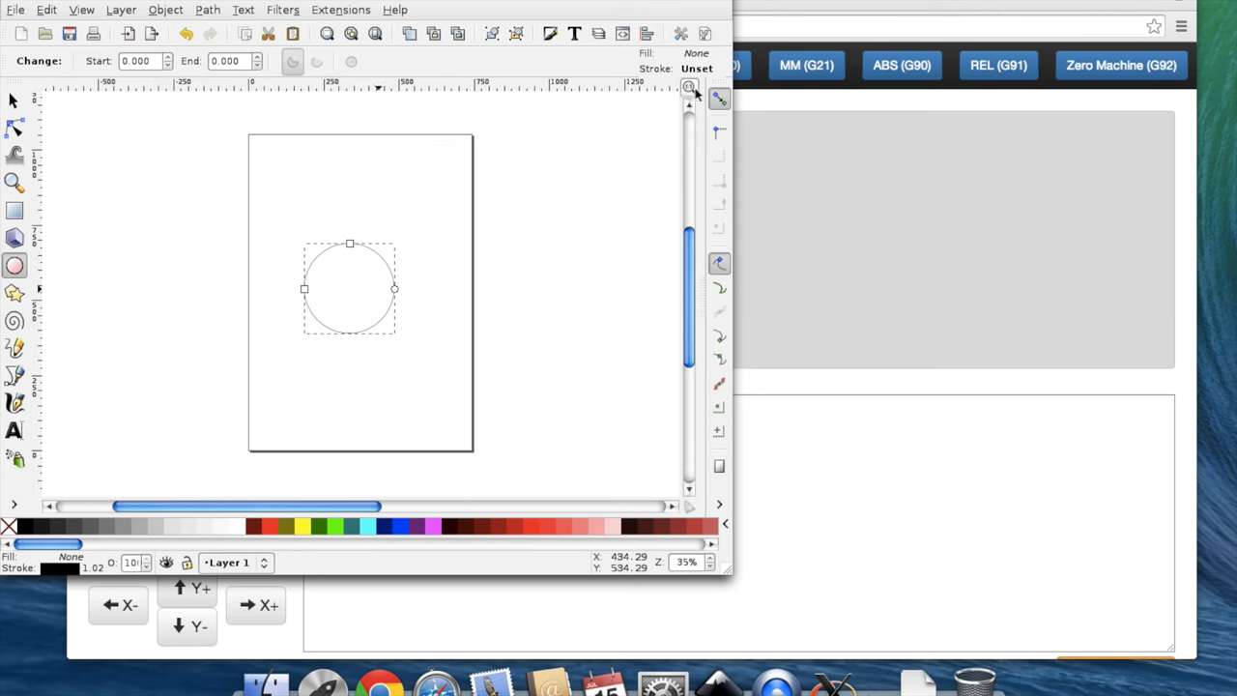
Save the drawing as 300px_circle.svg in the record folder
click(15, 10)
click(39, 108)
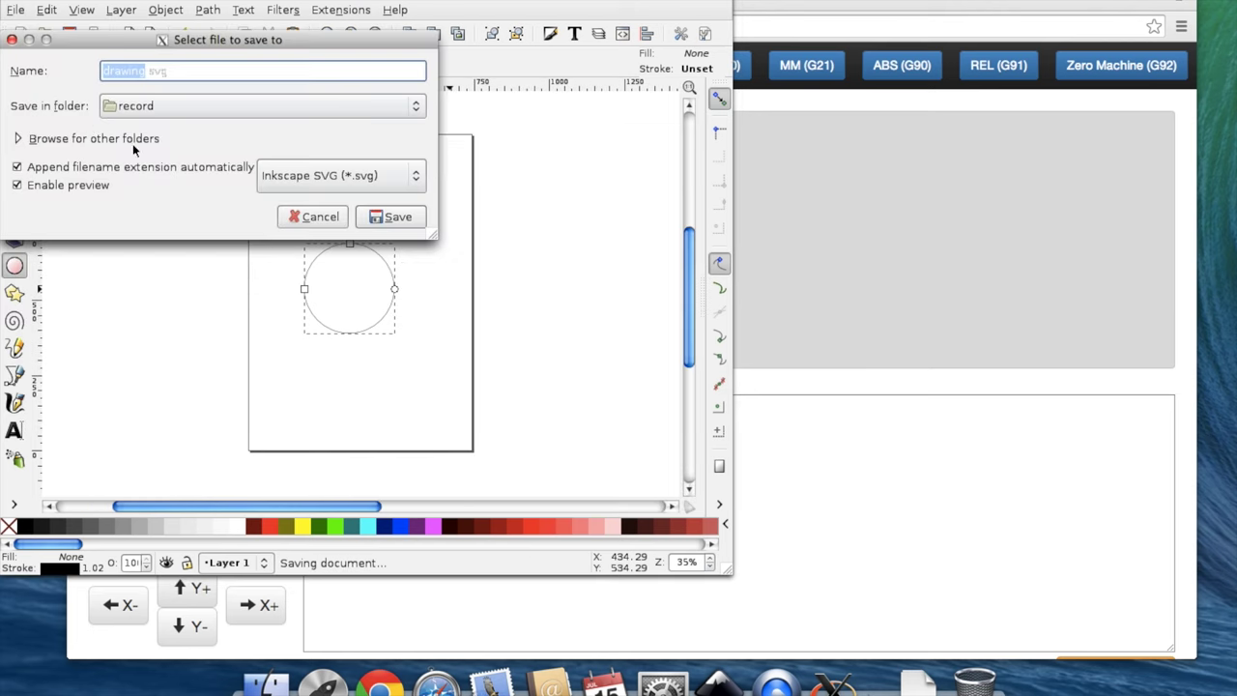
text(300px)
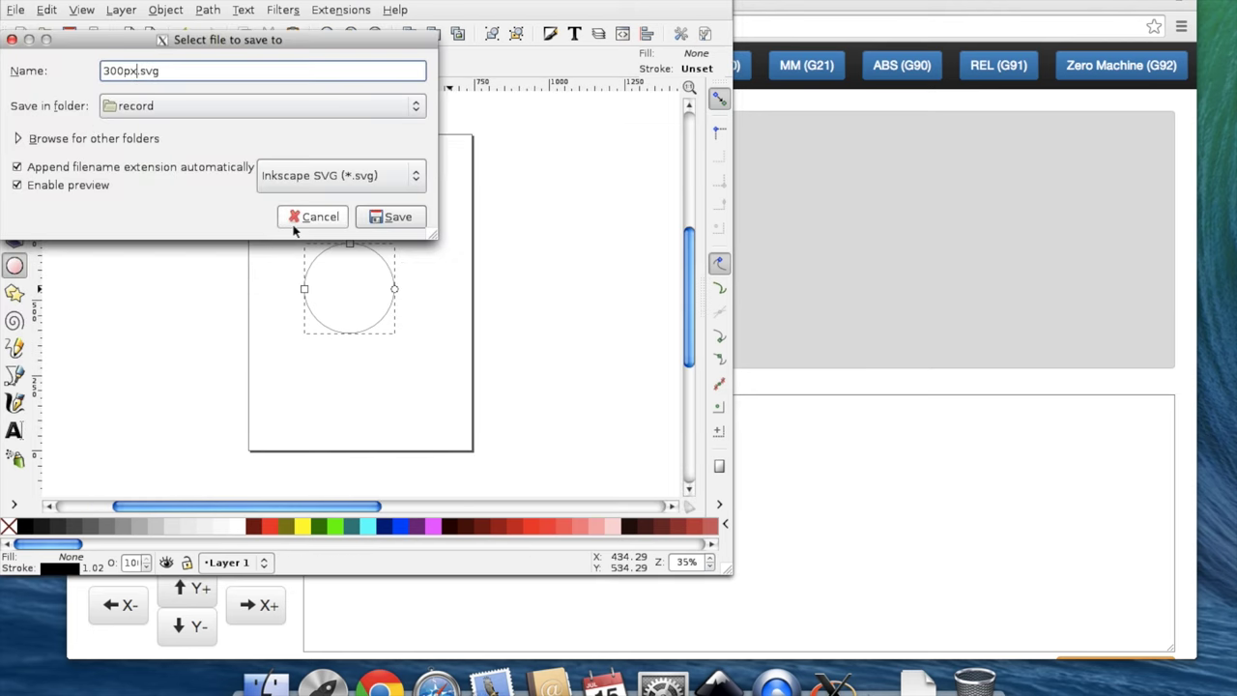
text(_circle)
key(Return)
Quit Inkscape, returning to jscut's Open SVG menu
key(super+q)
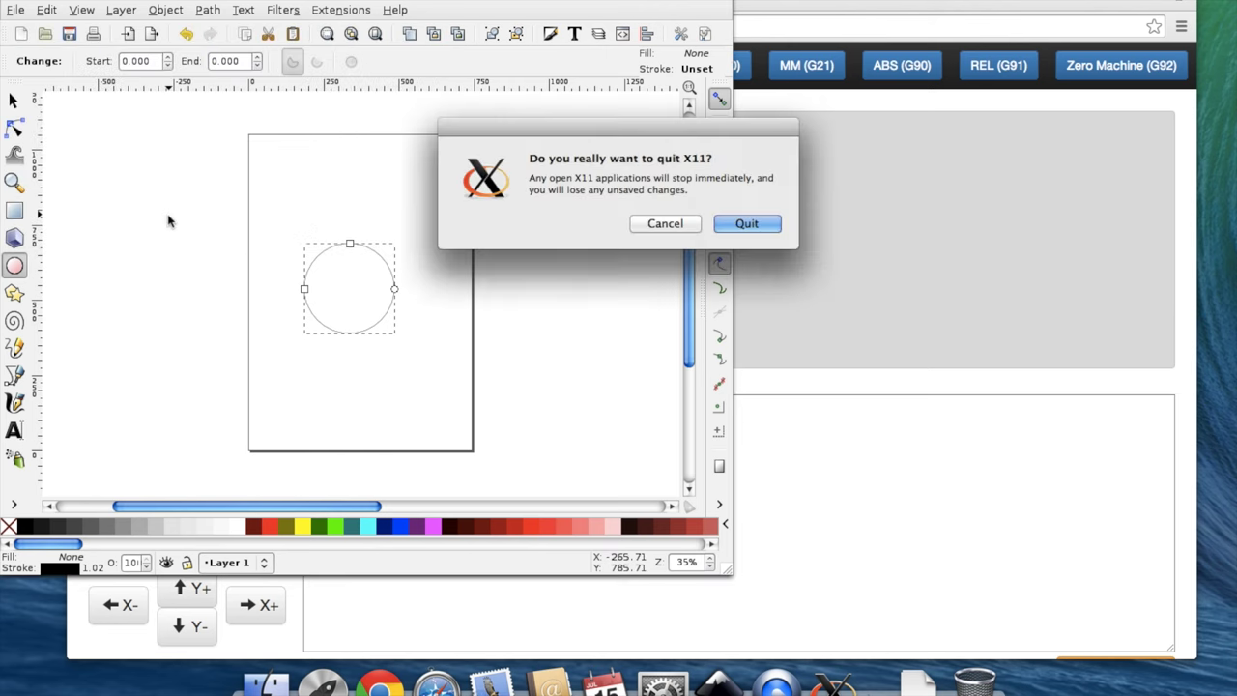
key(Return)
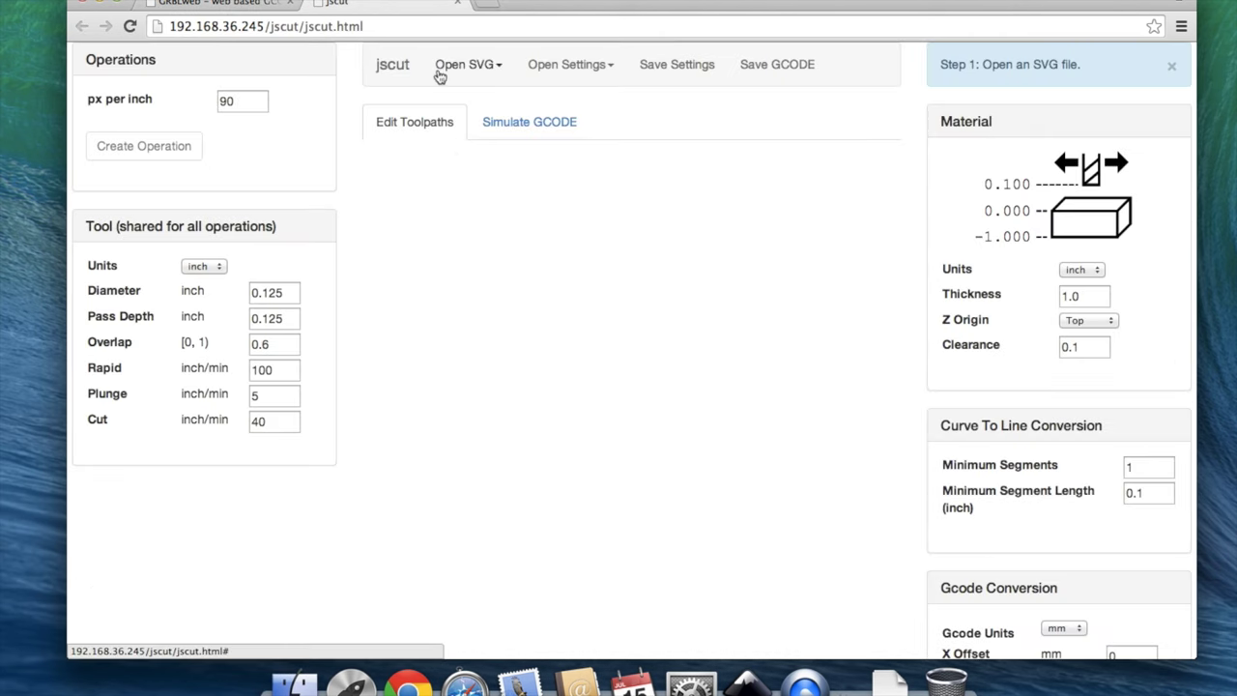
click(456, 69)
Load 300px_circle.svg from the local disk and select its circle
click(457, 103)
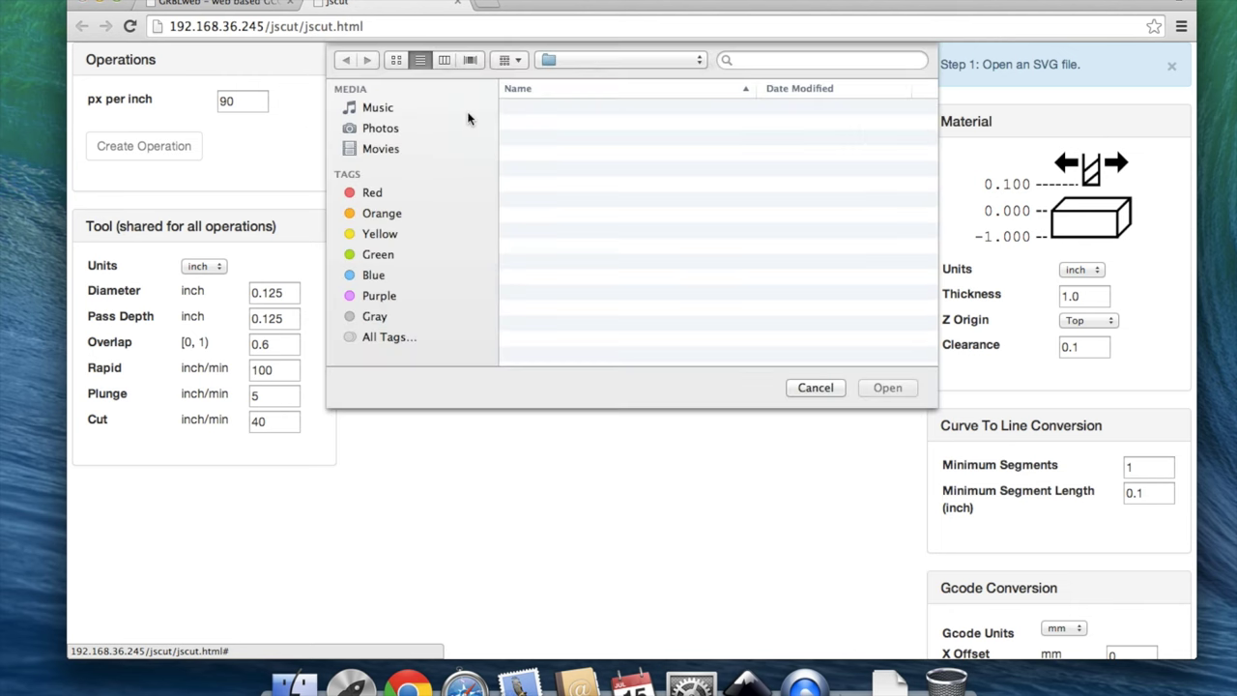
double_click(581, 116)
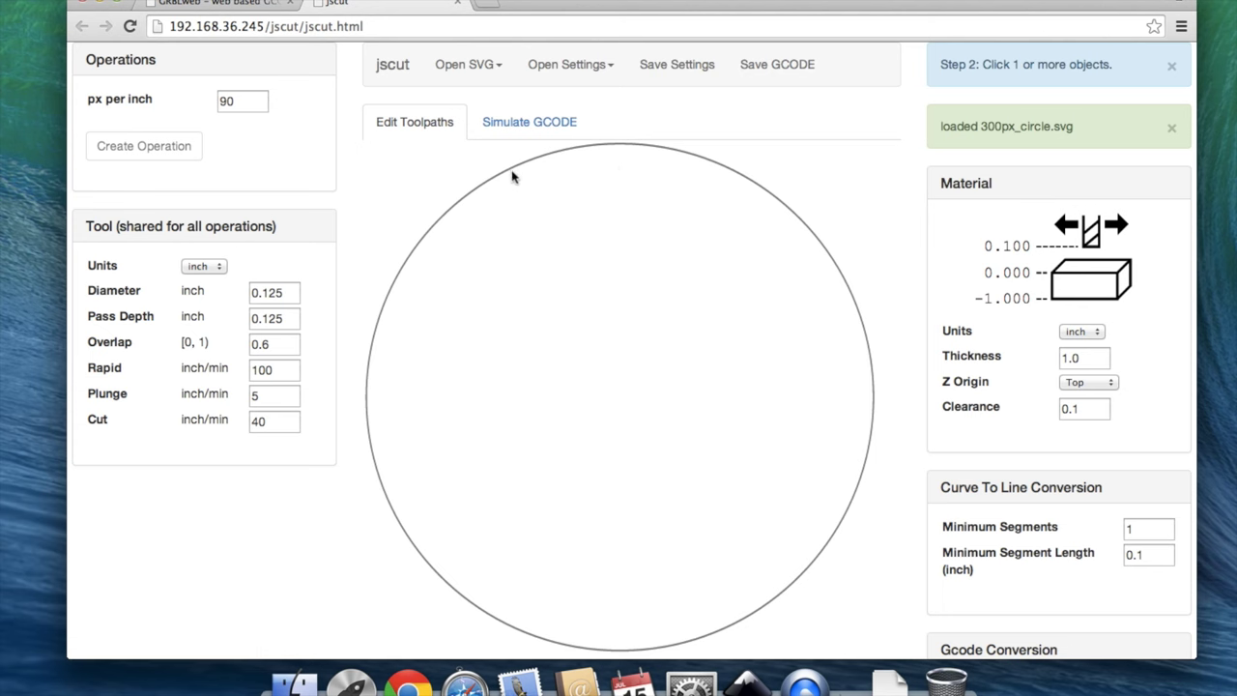
click(517, 166)
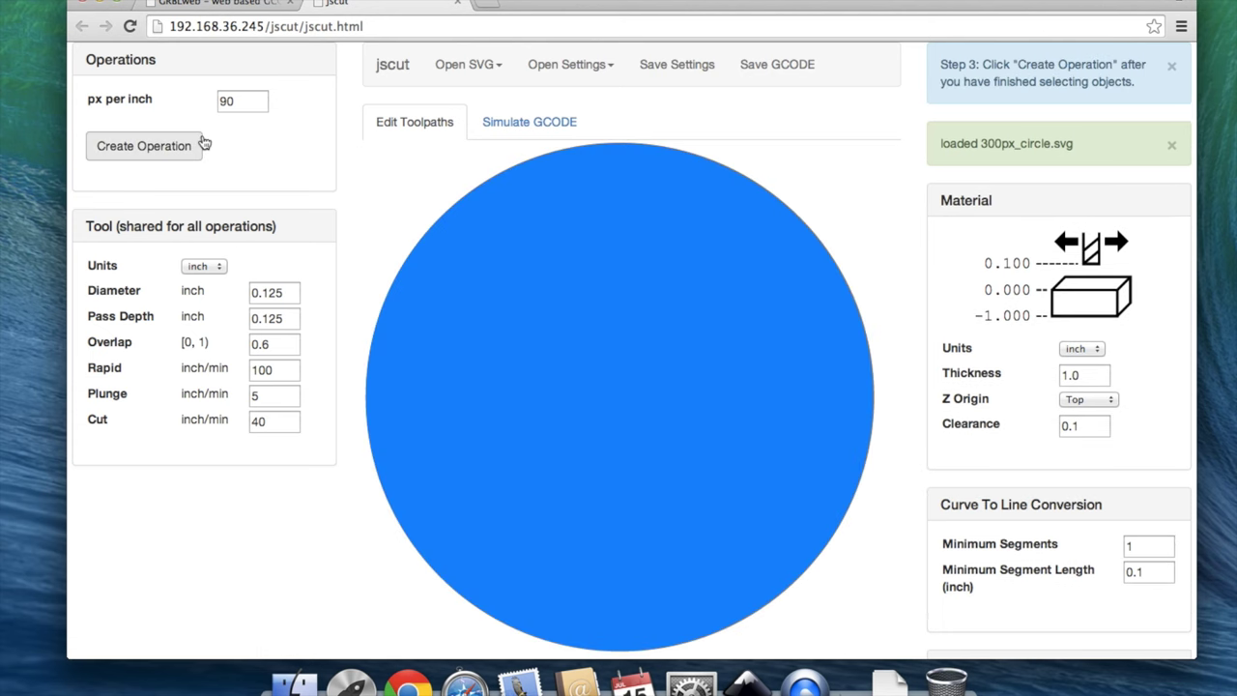
Set tool units to mm, rapid rate 1500 and cut rate 800 mm/min
click(199, 265)
click(199, 278)
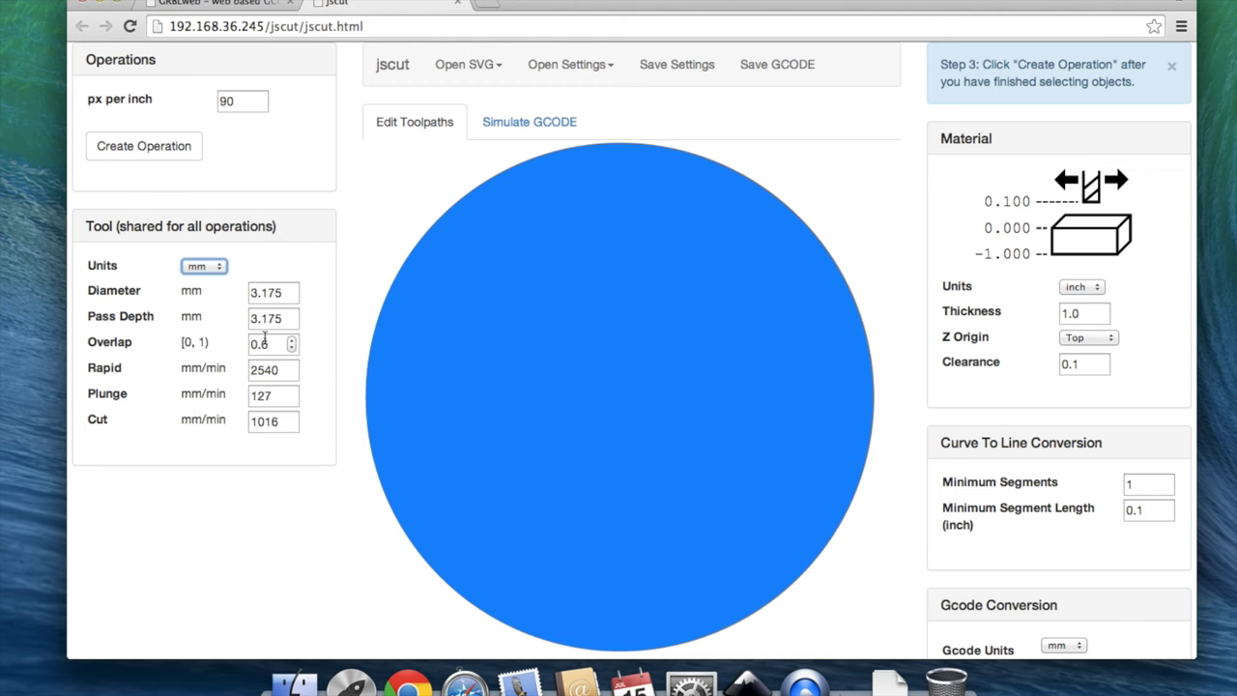
double_click(269, 370)
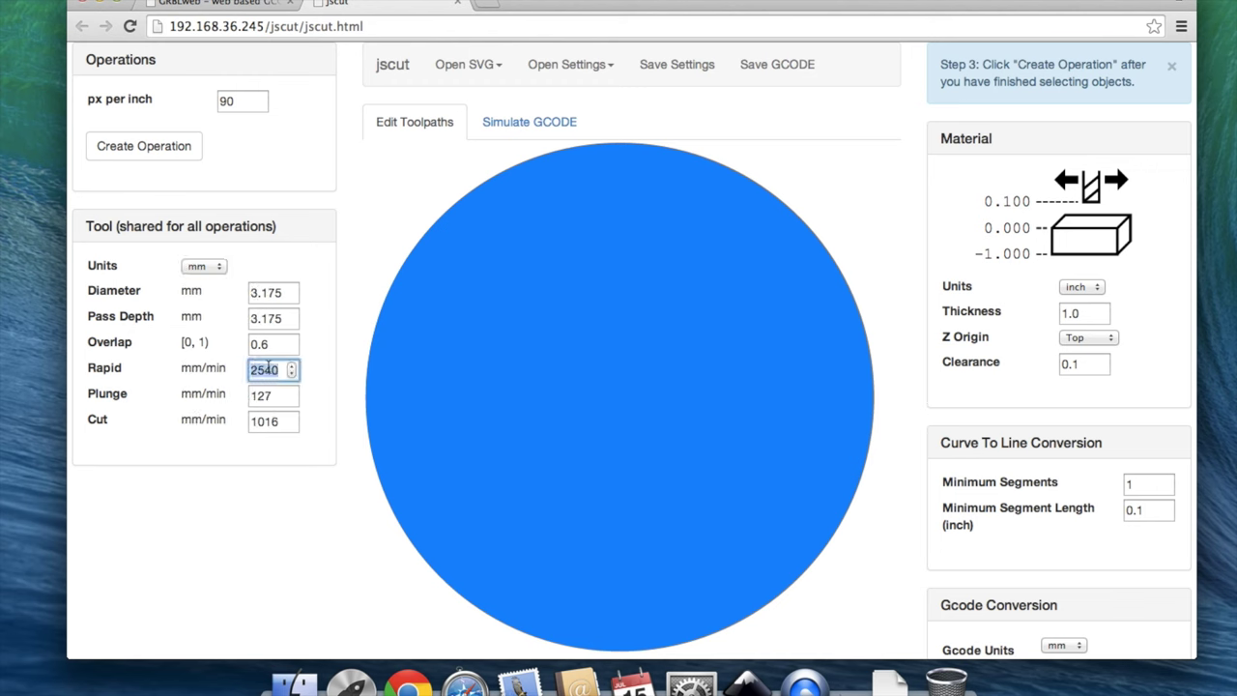
text(165)
key(Tab)
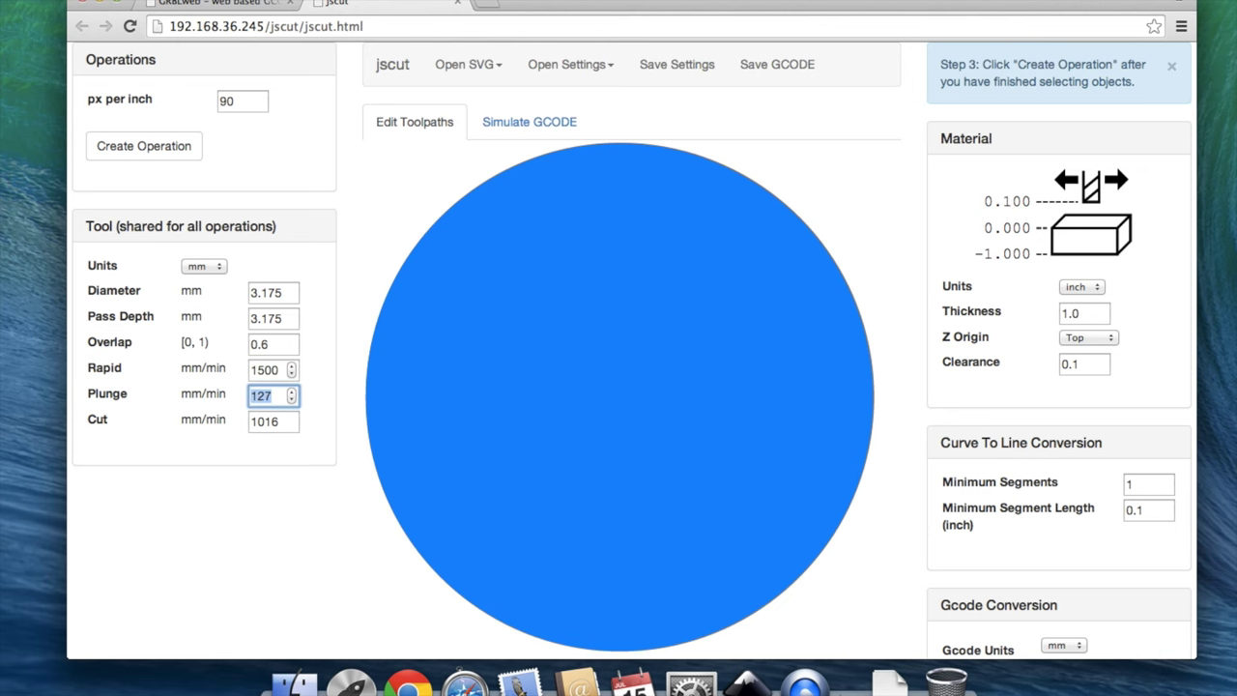
key(Tab)
text(800)
key(Tab)
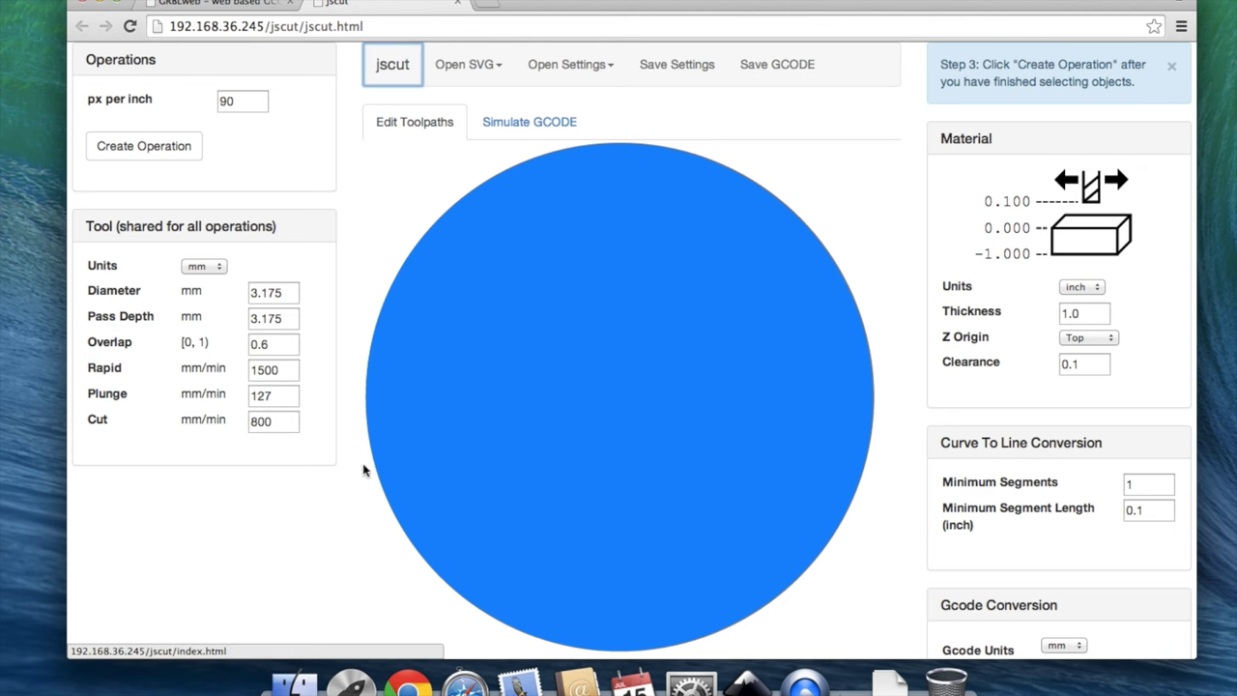
scroll(367, 487, down, 5)
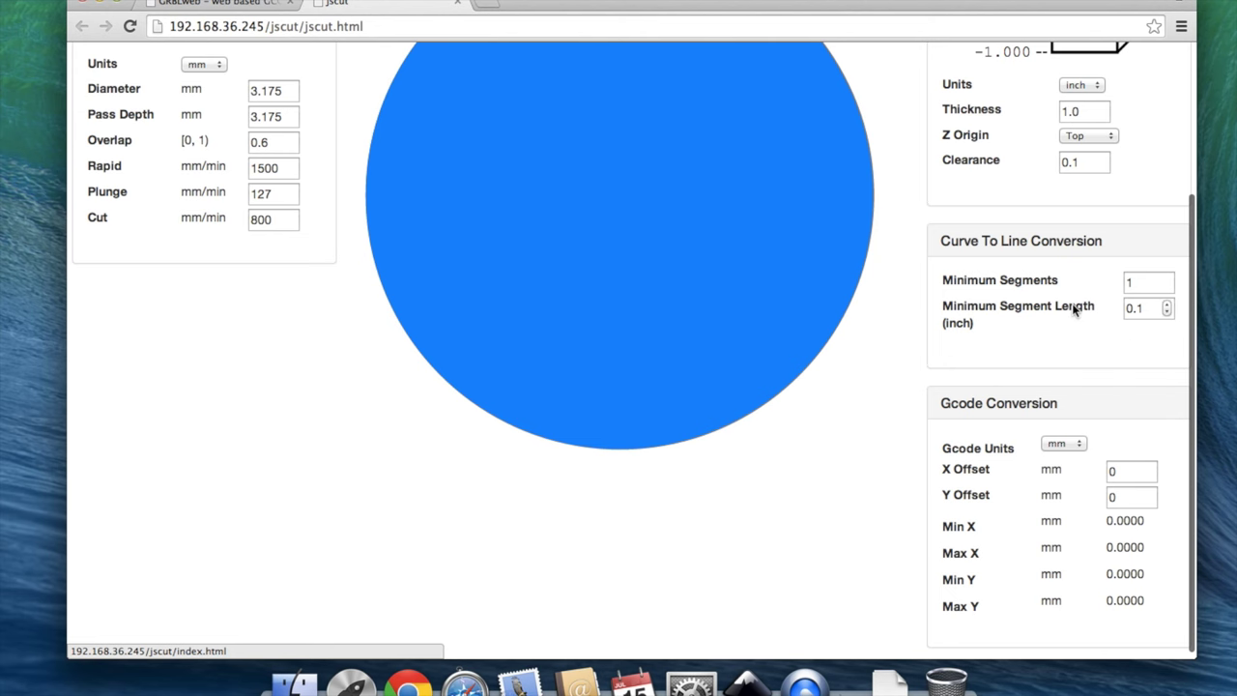
scroll(1075, 308, up, 3)
Set the material units to mm, thickness 10 and clearance 3
click(1080, 216)
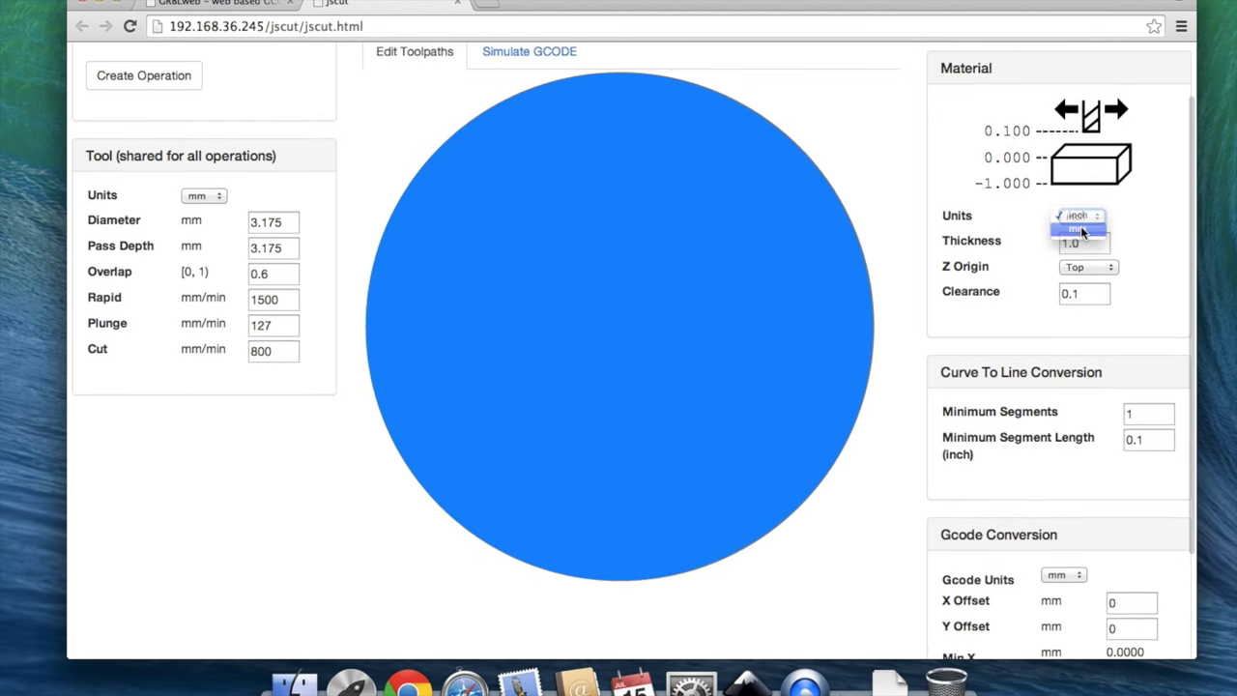
click(1081, 228)
double_click(1075, 242)
text(10)
key(Tab)
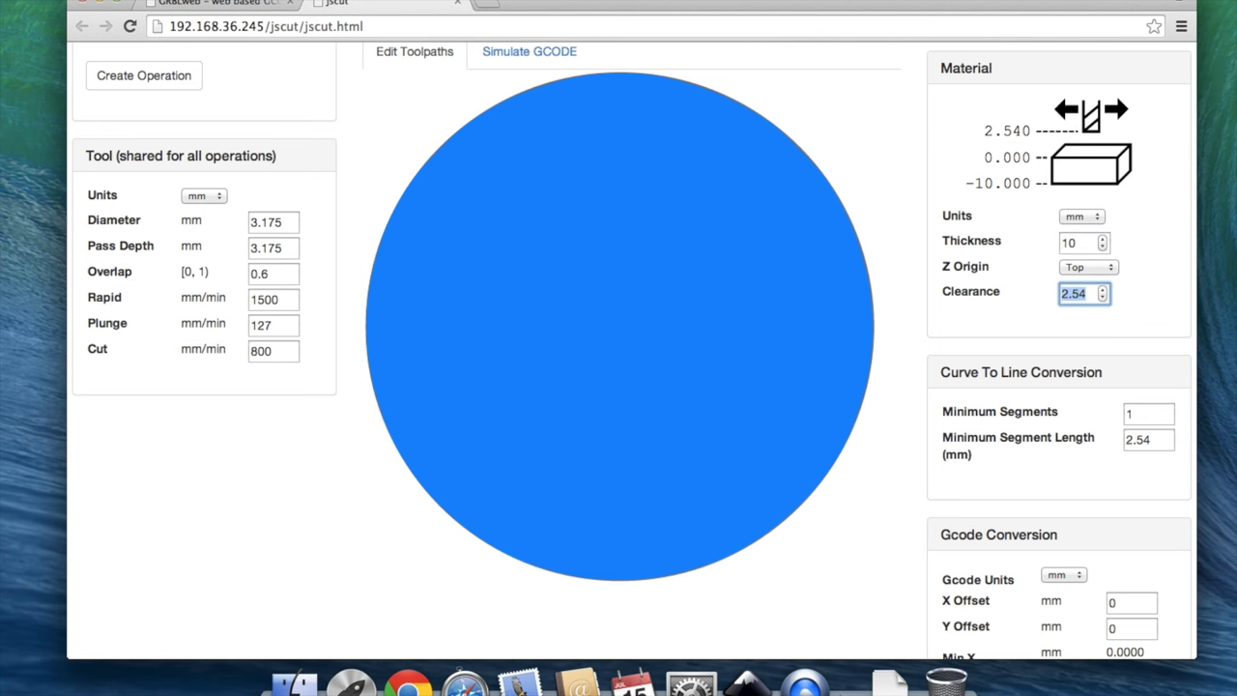
text(3)
key(Tab)
scroll(701, 297, up, 1)
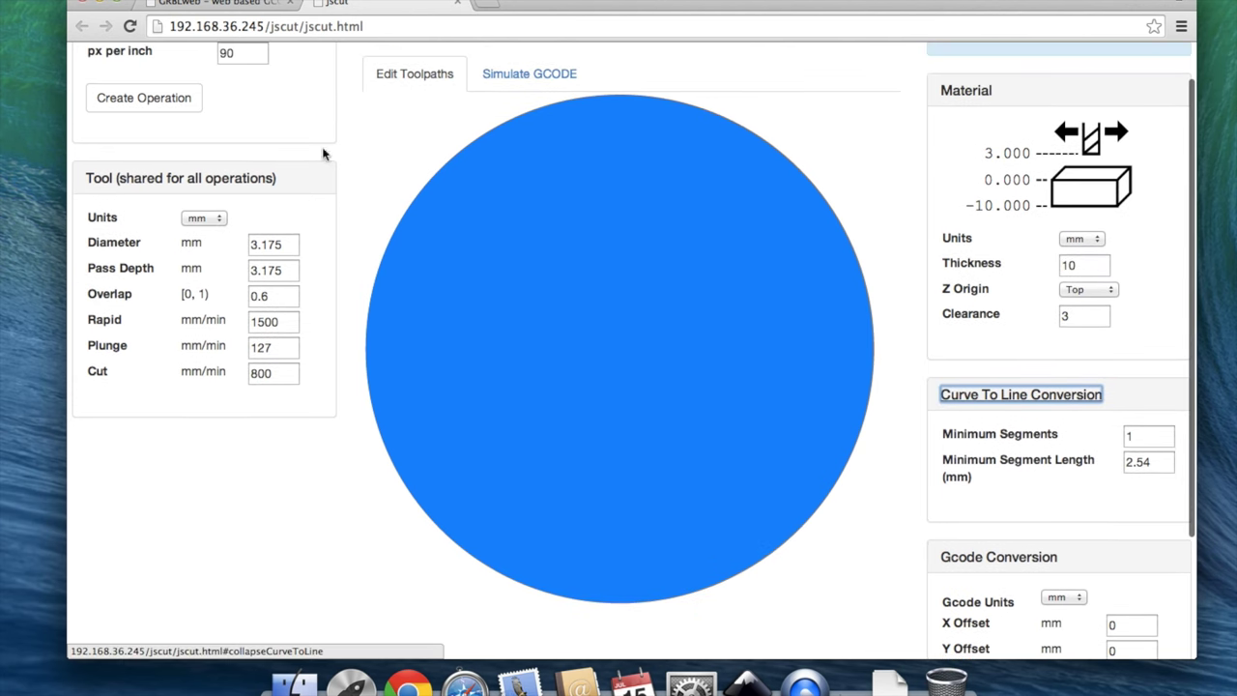
Create an operation for the circle as an Outside cut with ramp plunge
click(151, 98)
scroll(439, 320, down, 3)
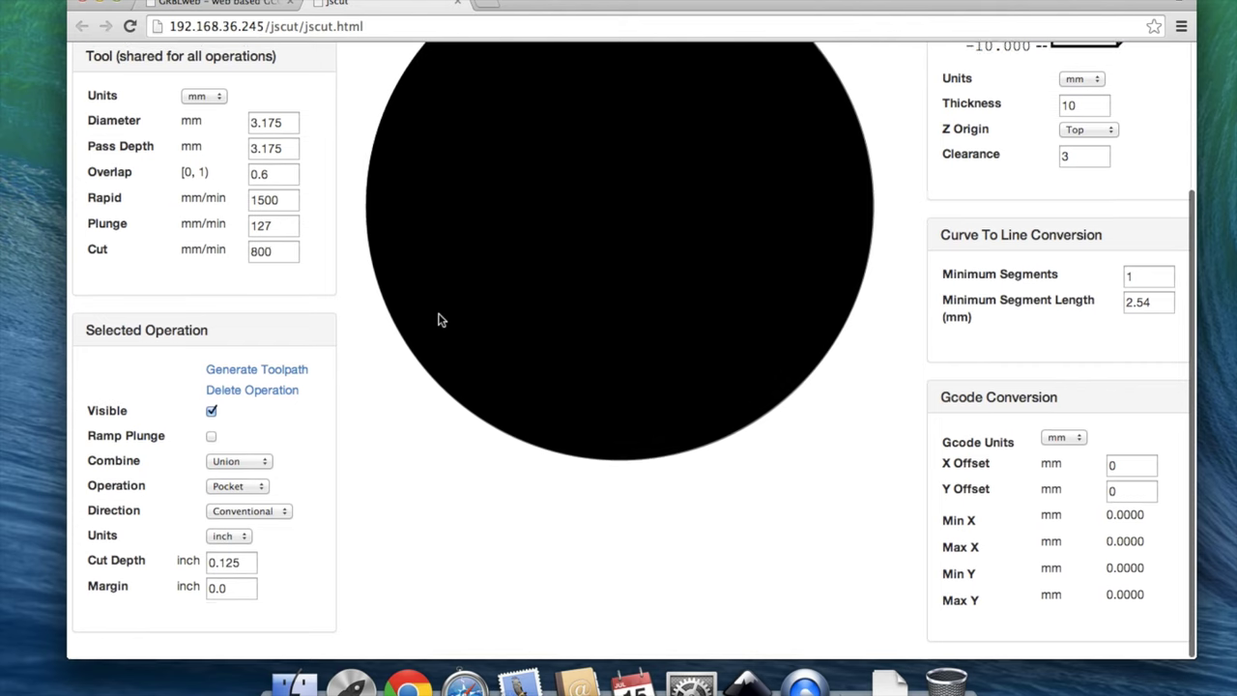
click(228, 485)
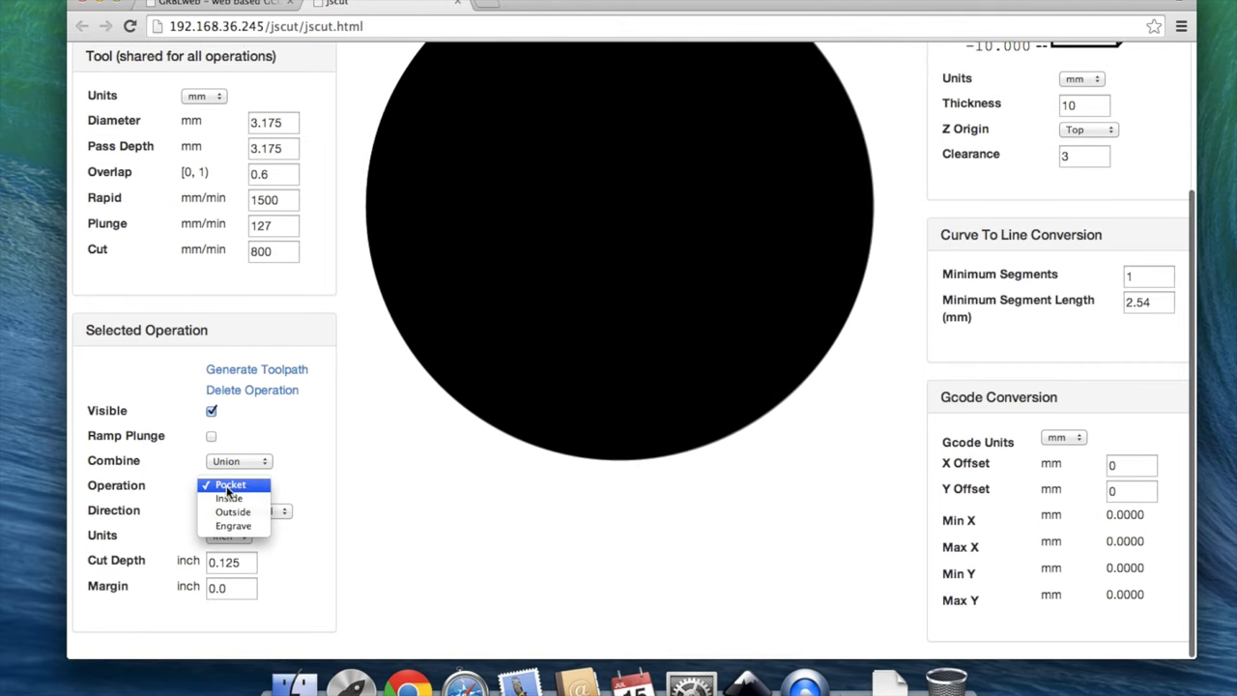
click(240, 511)
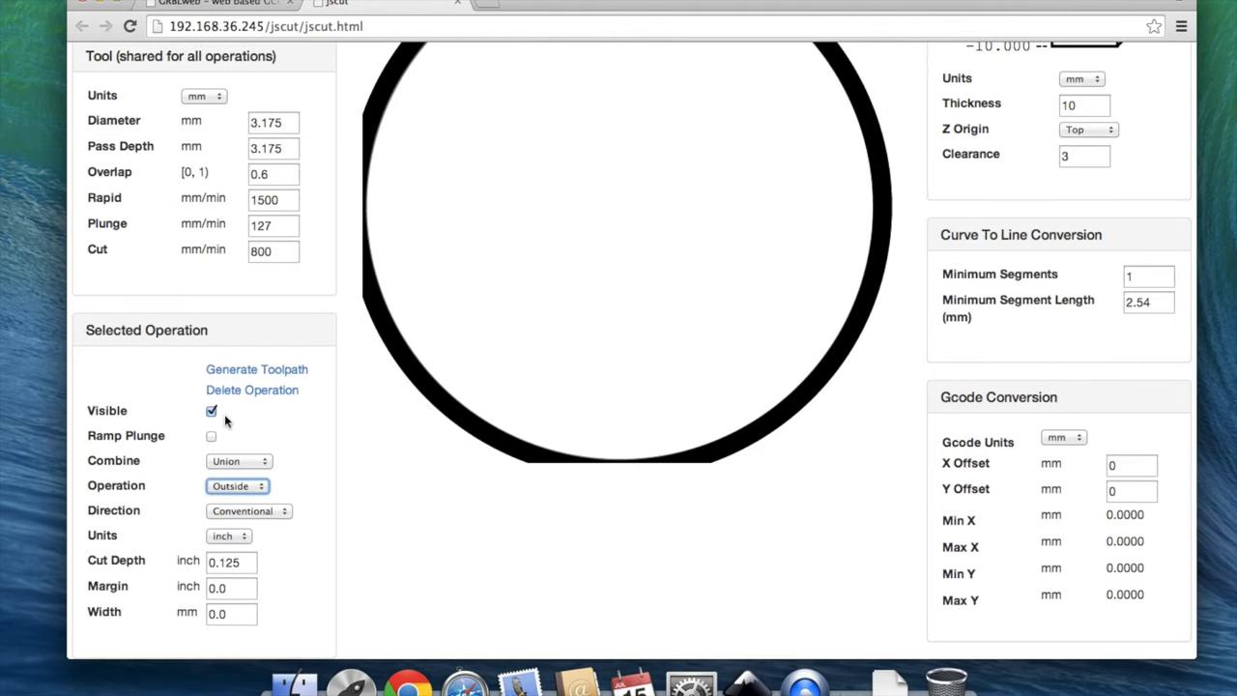
click(211, 437)
Set the operation to mm with a 10 mm cut depth and generate the toolpath
click(230, 536)
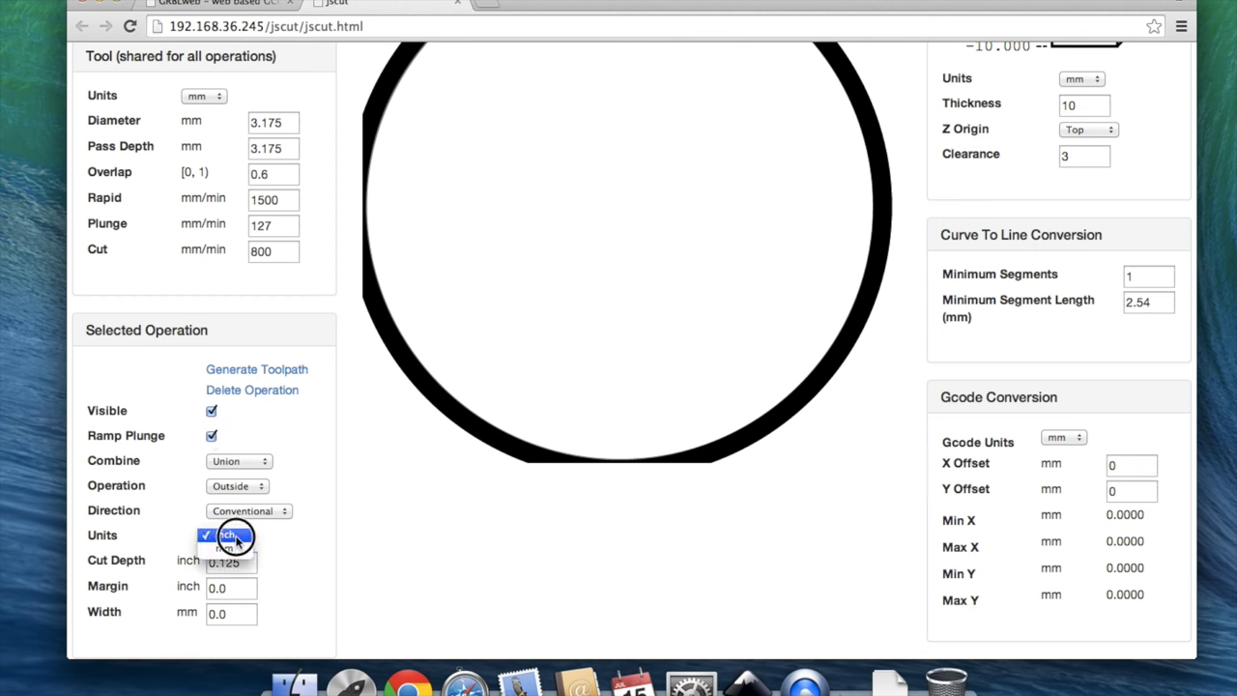
click(232, 552)
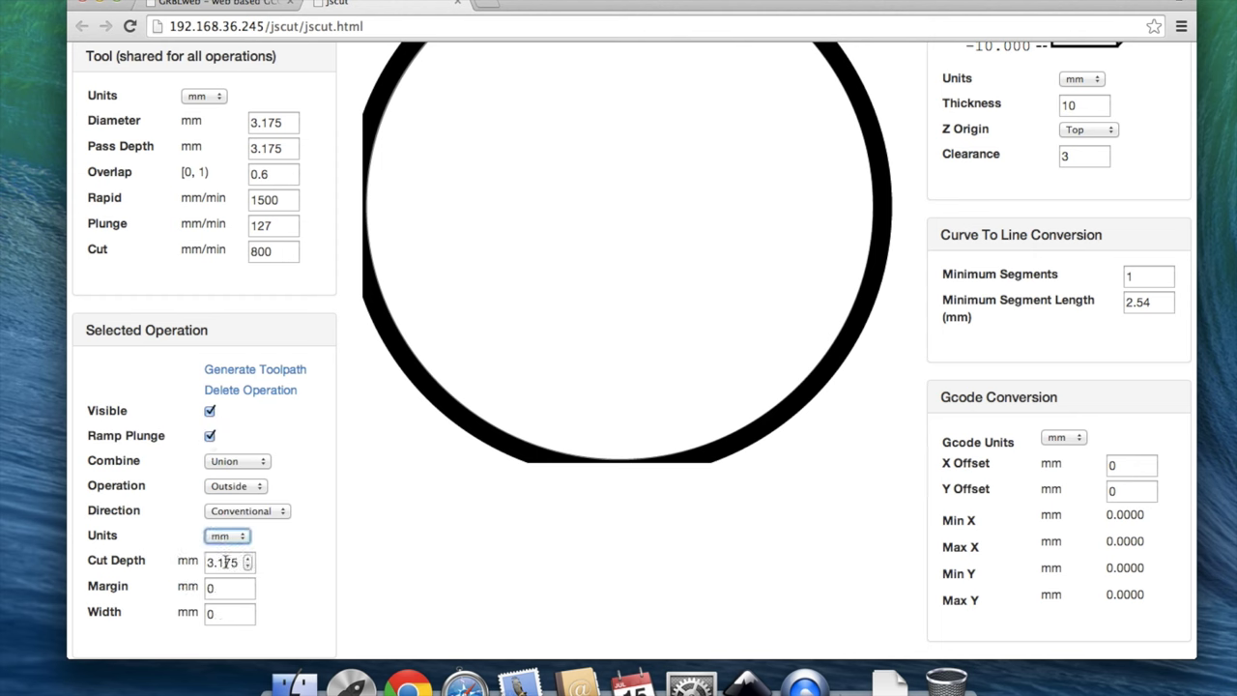
double_click(225, 561)
text(10)
key(Tab)
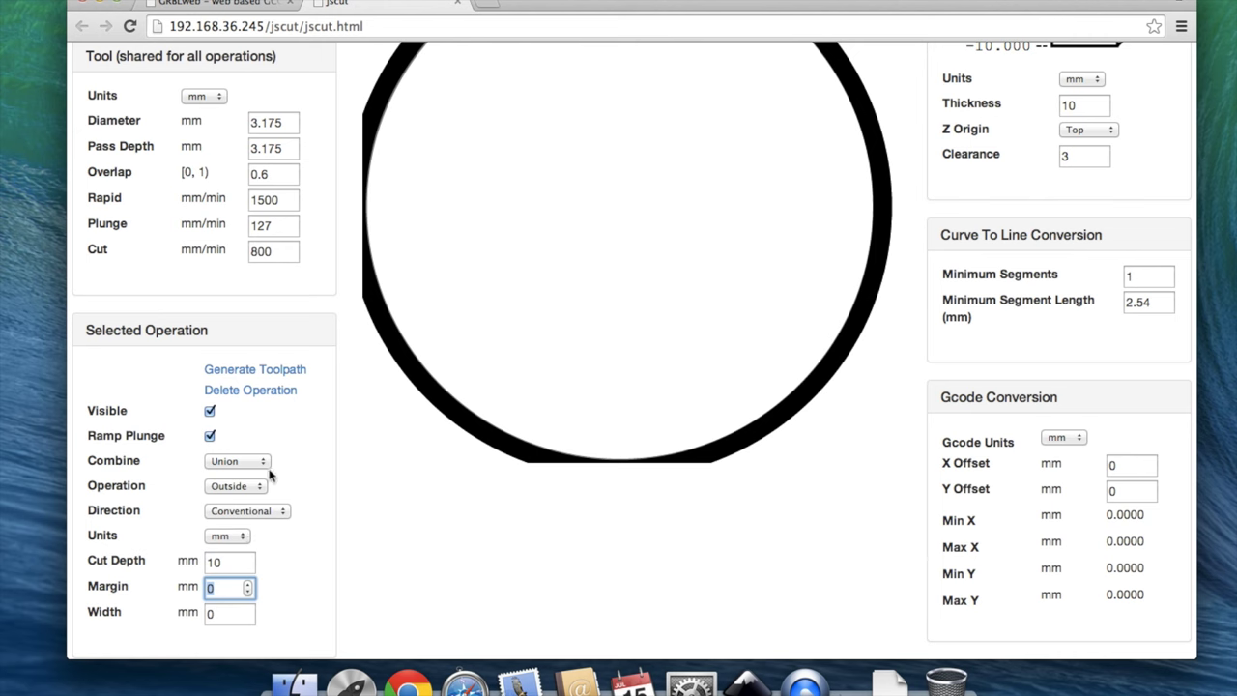
click(245, 369)
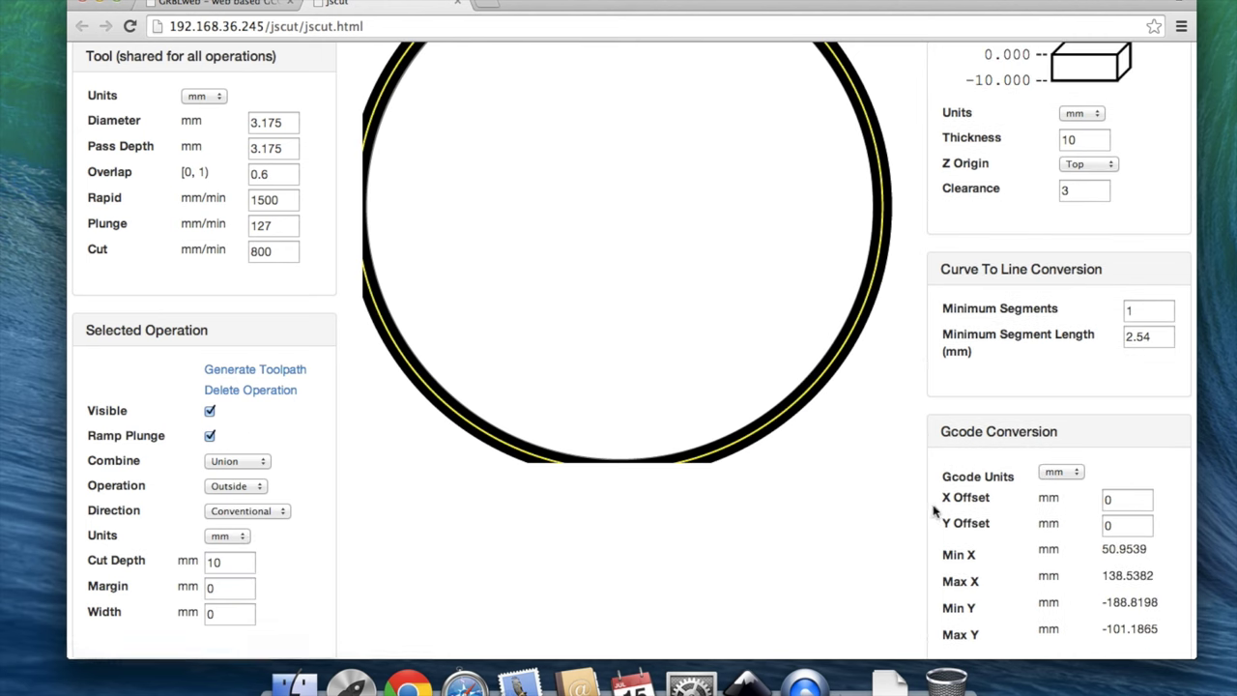
Set the X offset to −50.95 from the Min X value so Min X becomes 0
double_click(1128, 502)
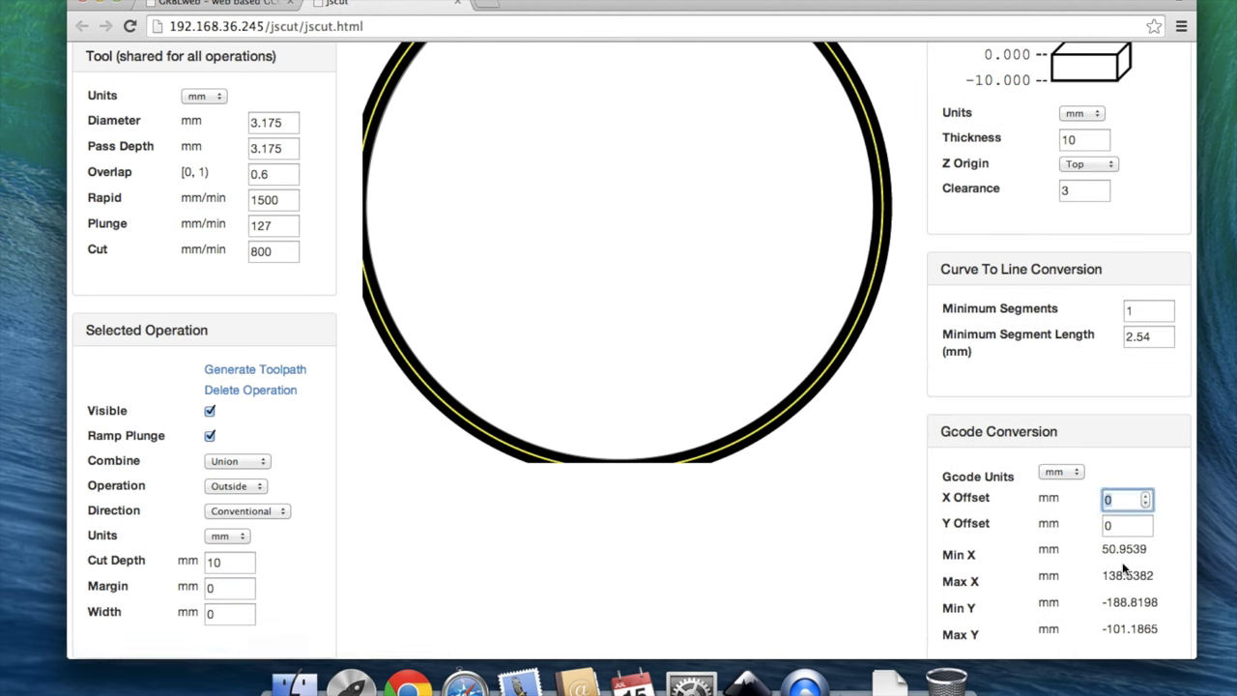
drag(1103, 552, 1154, 552)
key(super+c)
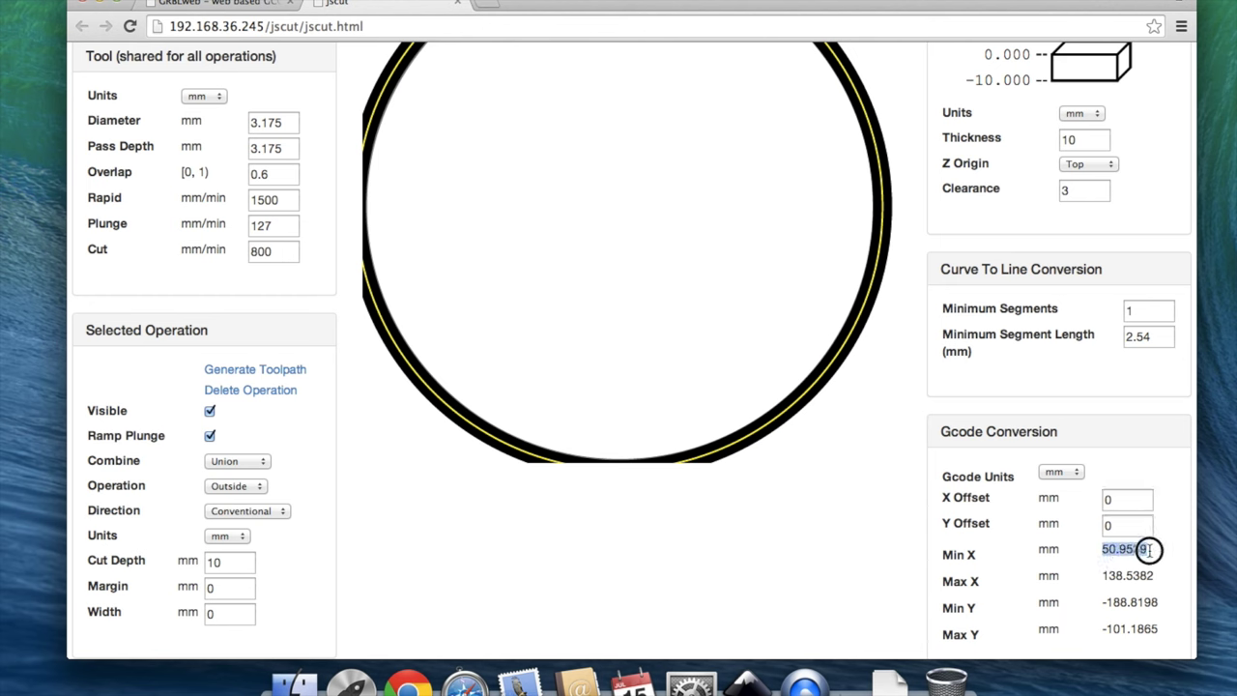
double_click(1114, 499)
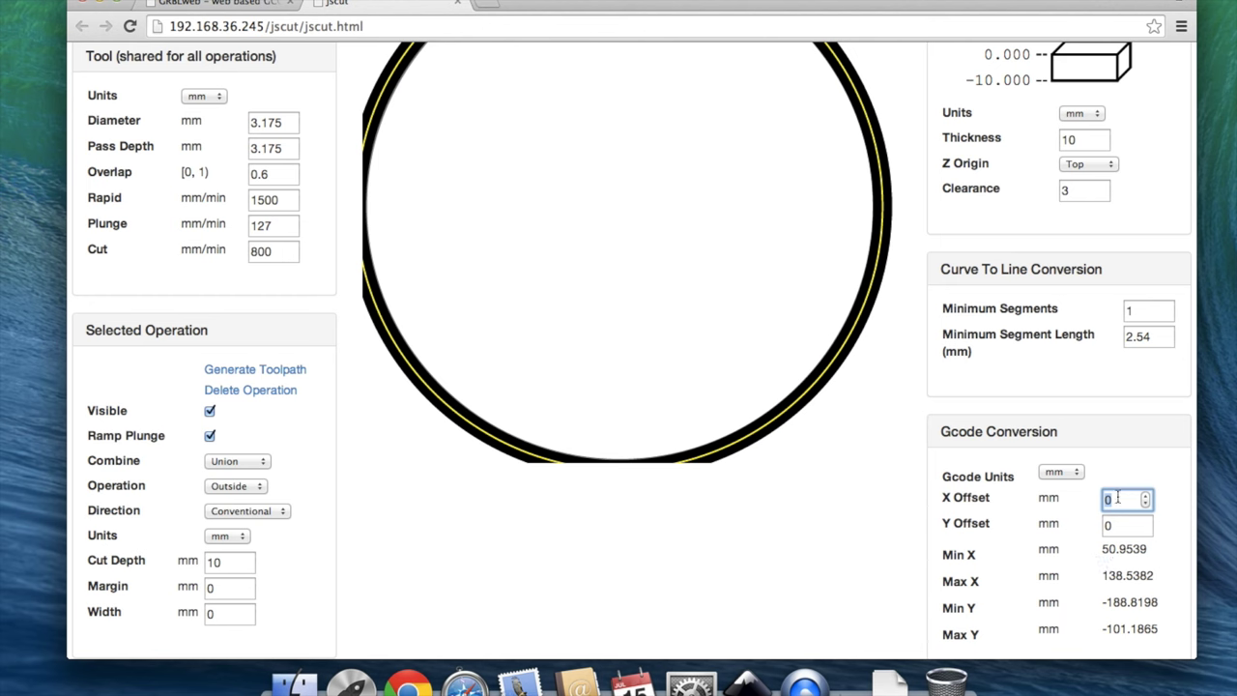
key(super+v)
click(1118, 527)
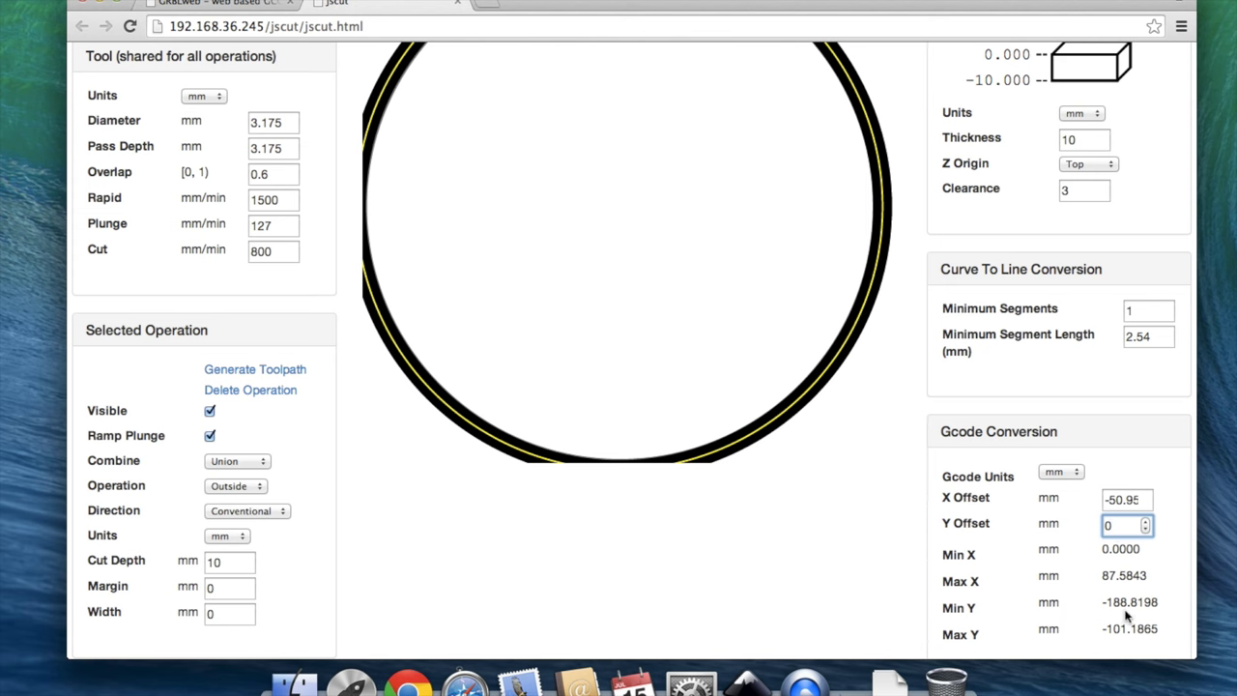
Set the Y offset to about 188.8 from the Min Y value so Min Y becomes 0
drag(1159, 603, 1109, 604)
key(super+c)
double_click(1116, 525)
key(super+v)
key(Tab)
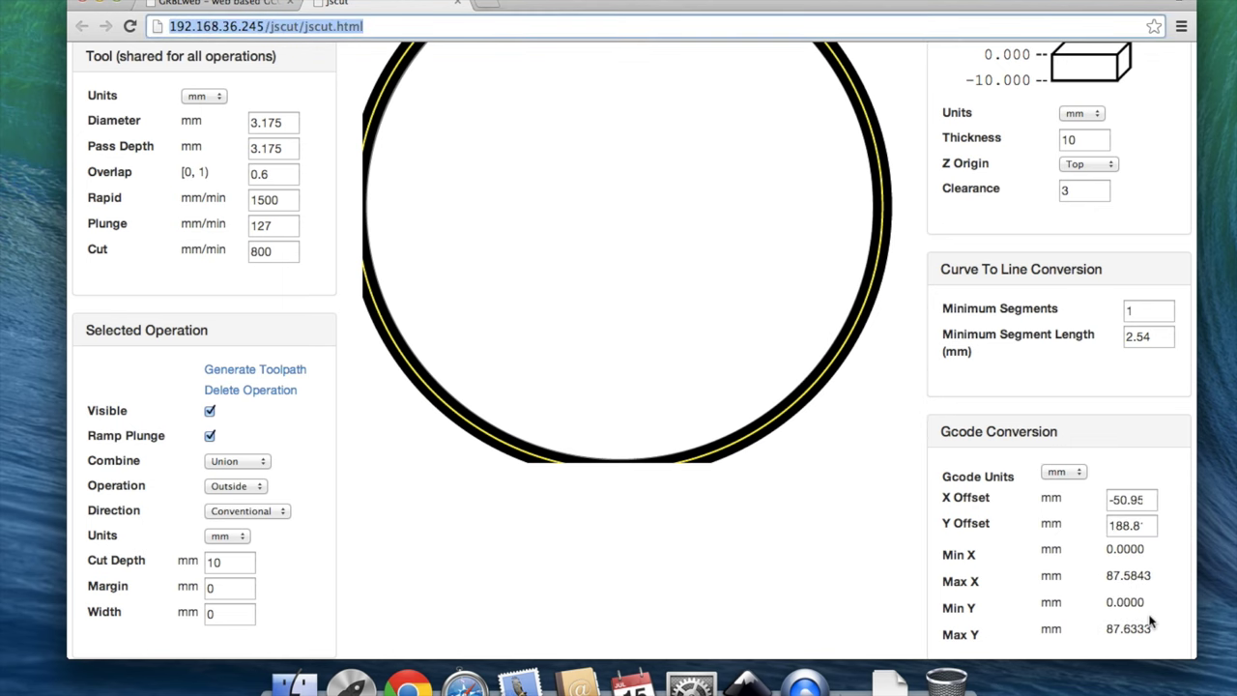
drag(1147, 602, 1133, 592)
click(1165, 561)
drag(1150, 549, 1107, 549)
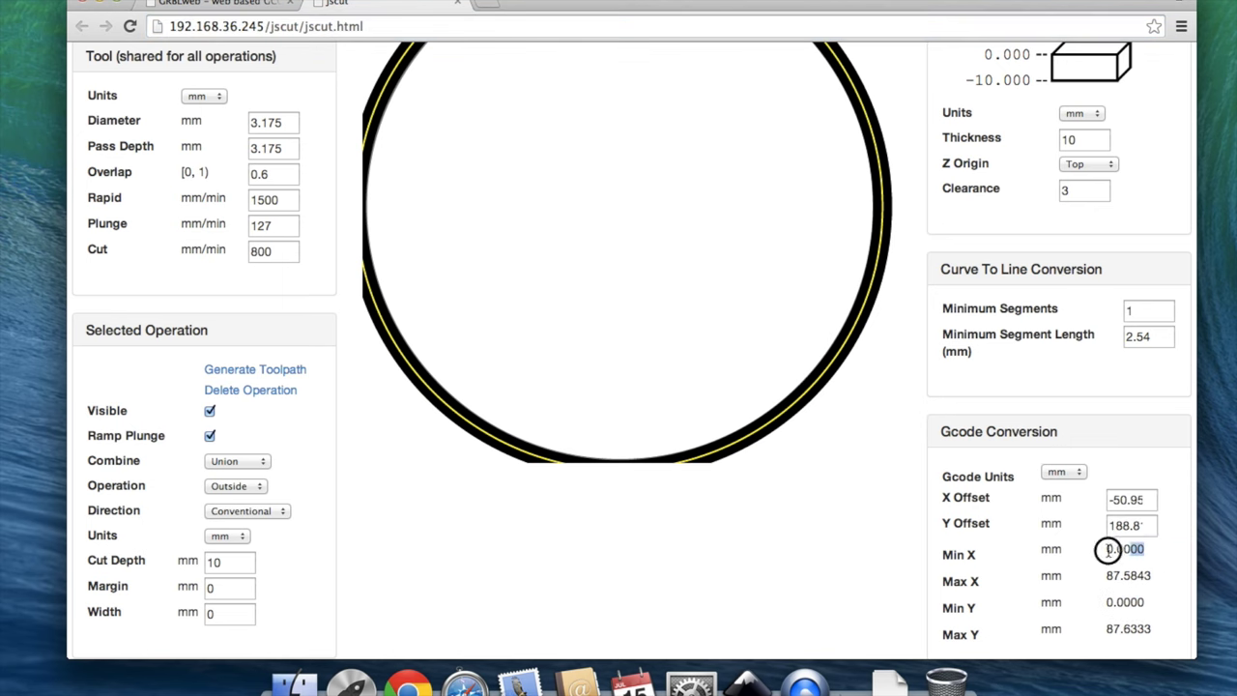
click(774, 525)
scroll(773, 525, up, 5)
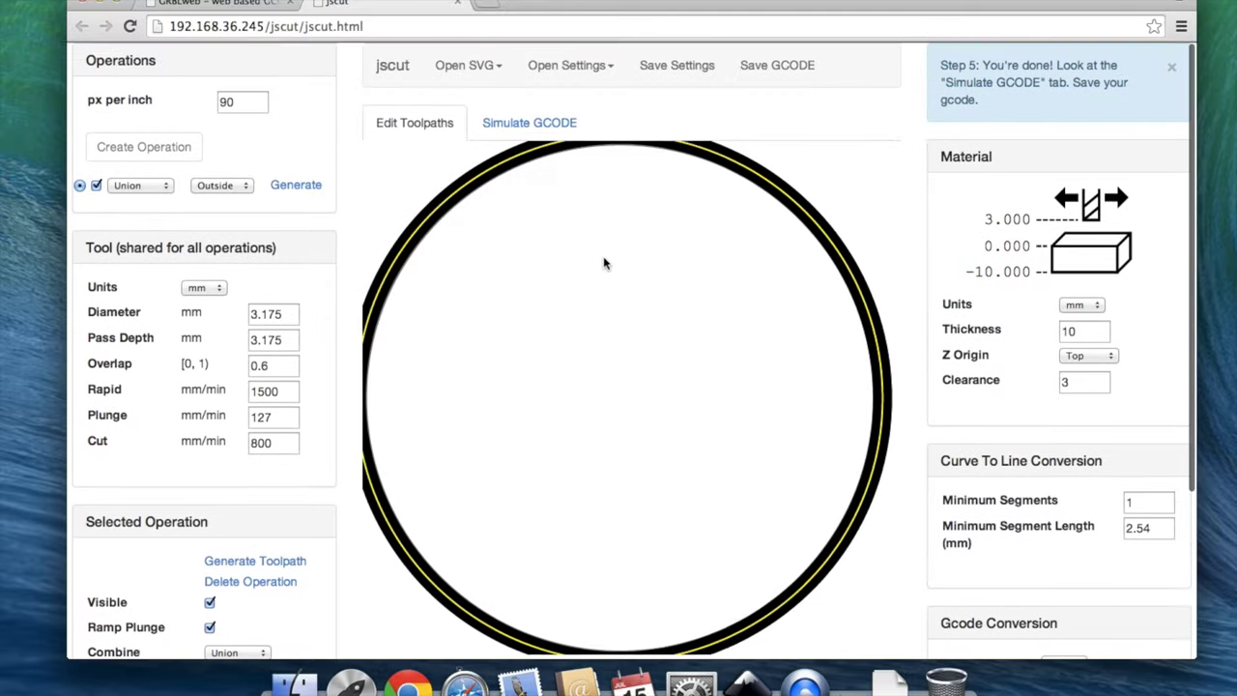
Send the G-code to GRBLweb (autoload), accept and review it, then return to jscut
click(763, 78)
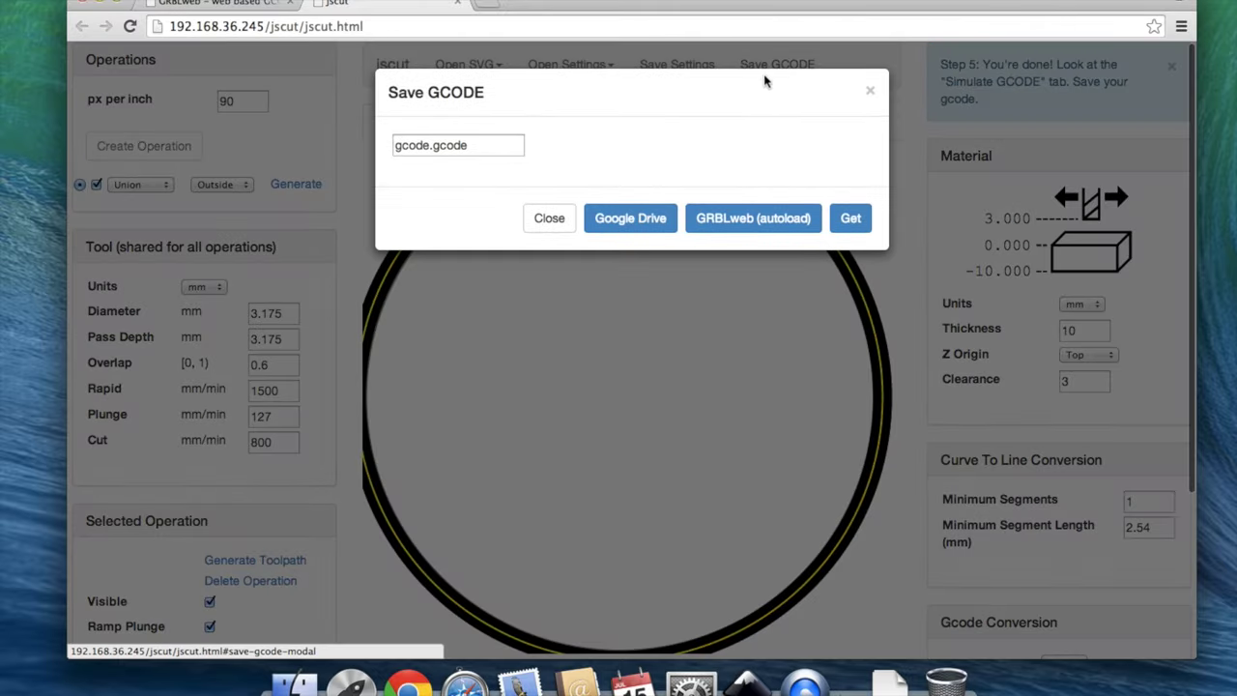
click(752, 214)
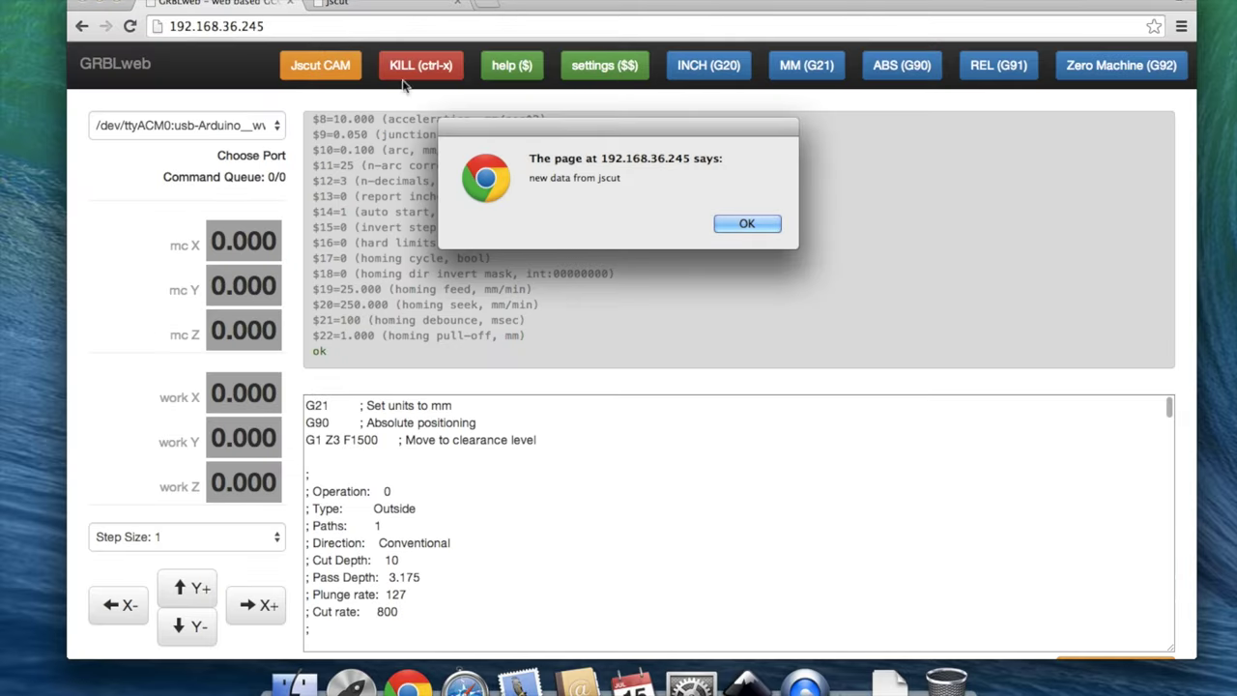
click(744, 226)
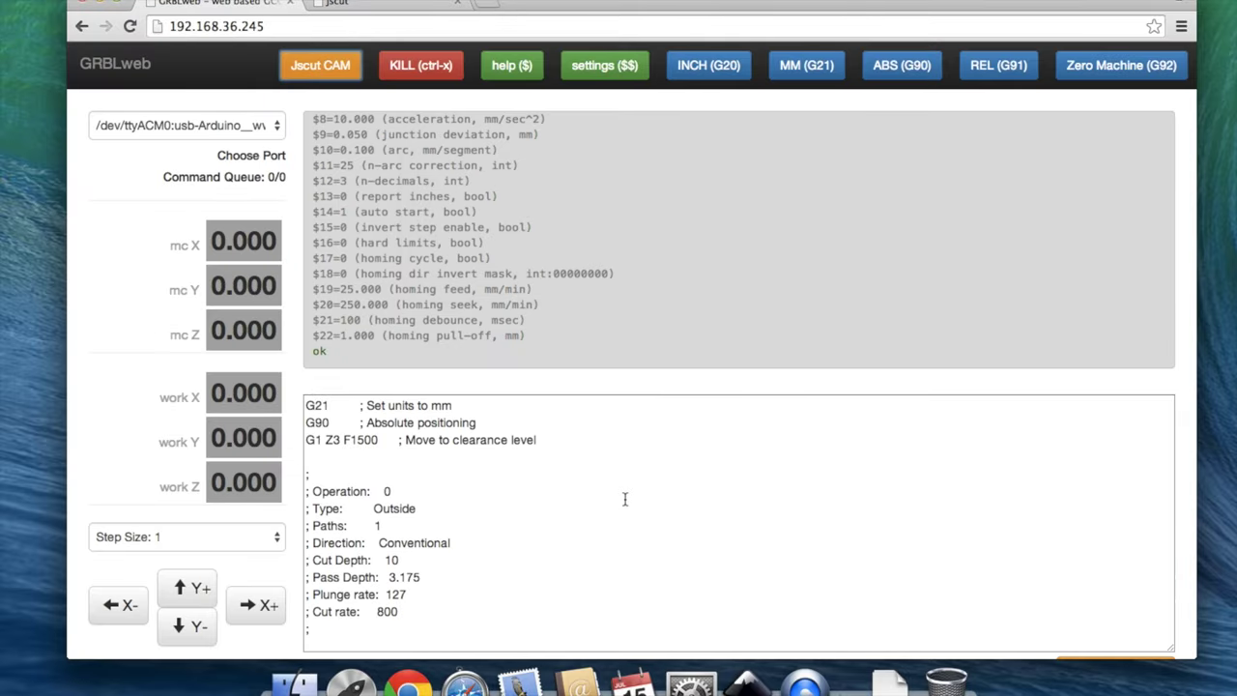
scroll(625, 499, down, 15)
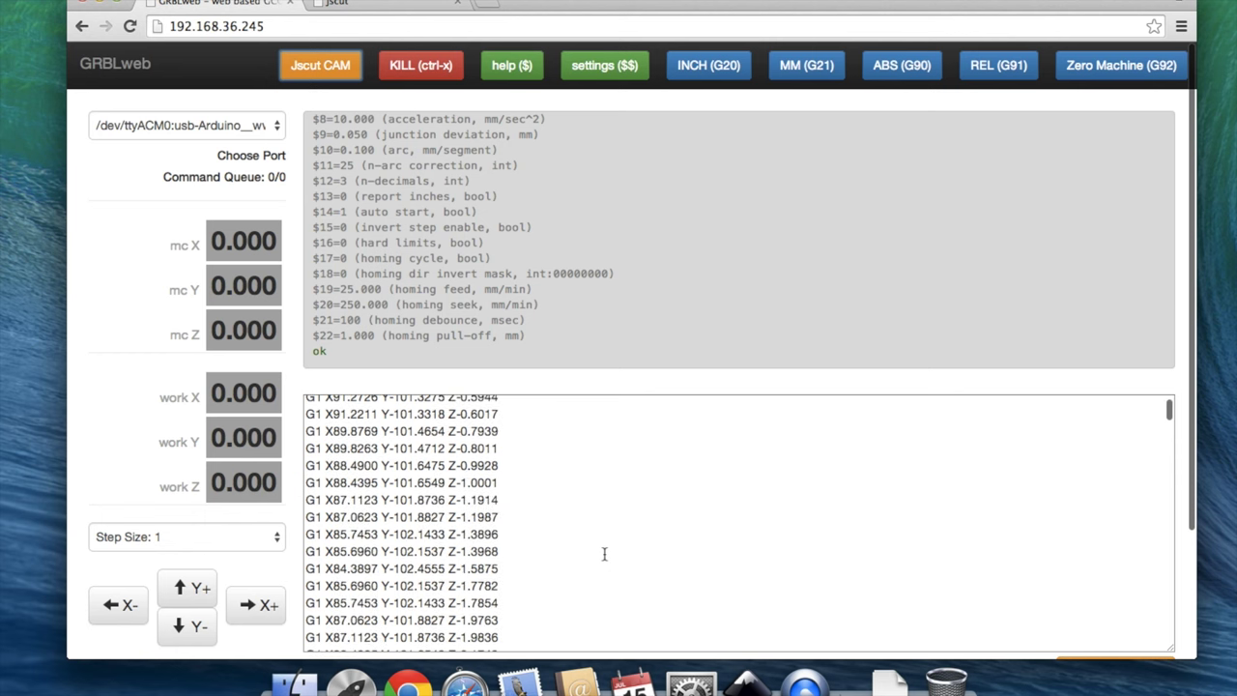
scroll(604, 554, down, 15)
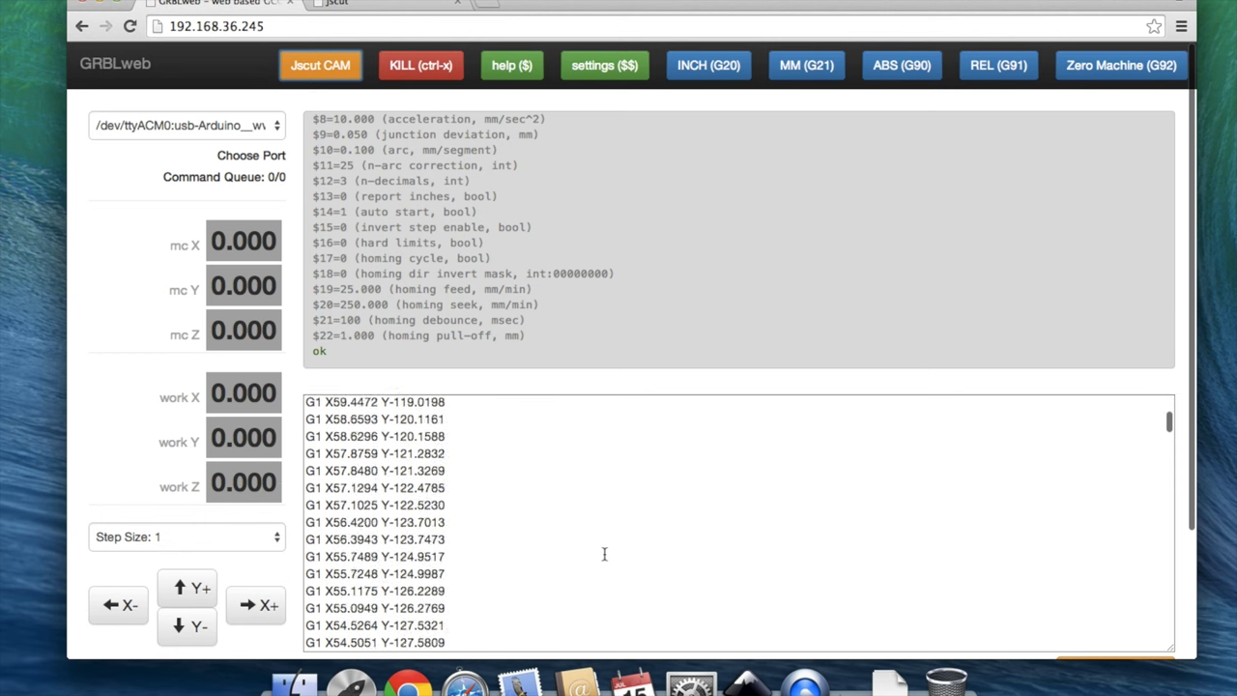
scroll(605, 553, down, 15)
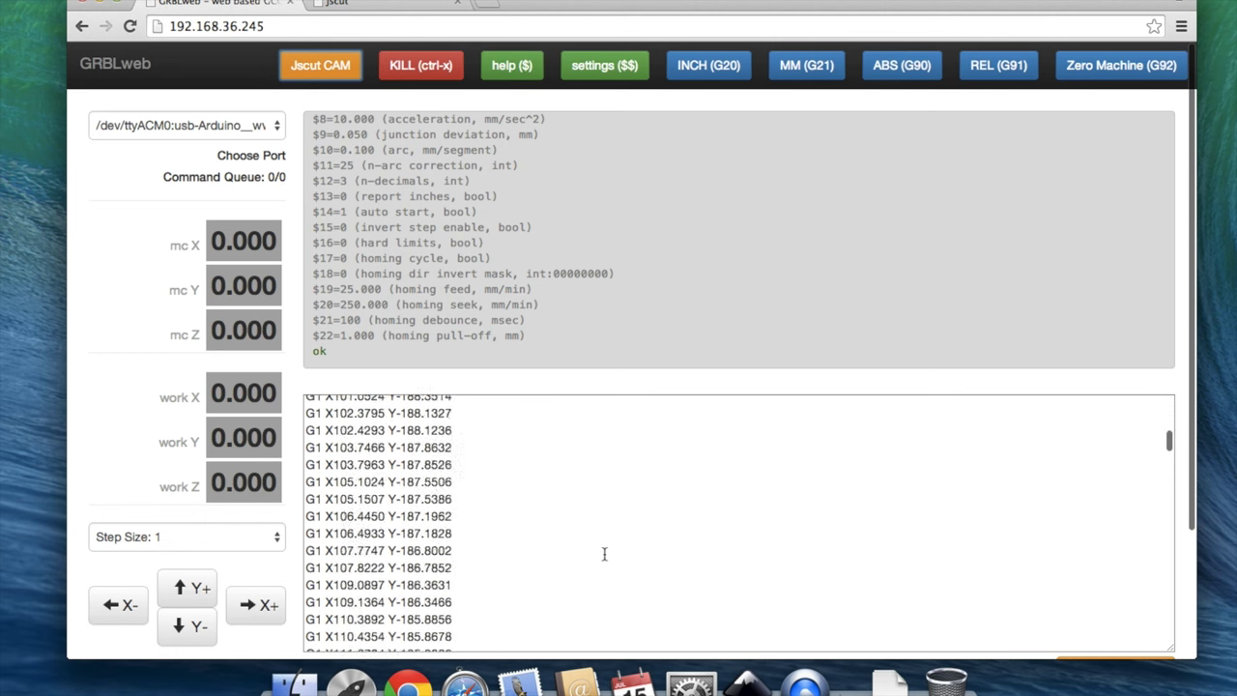
scroll(604, 553, down, 15)
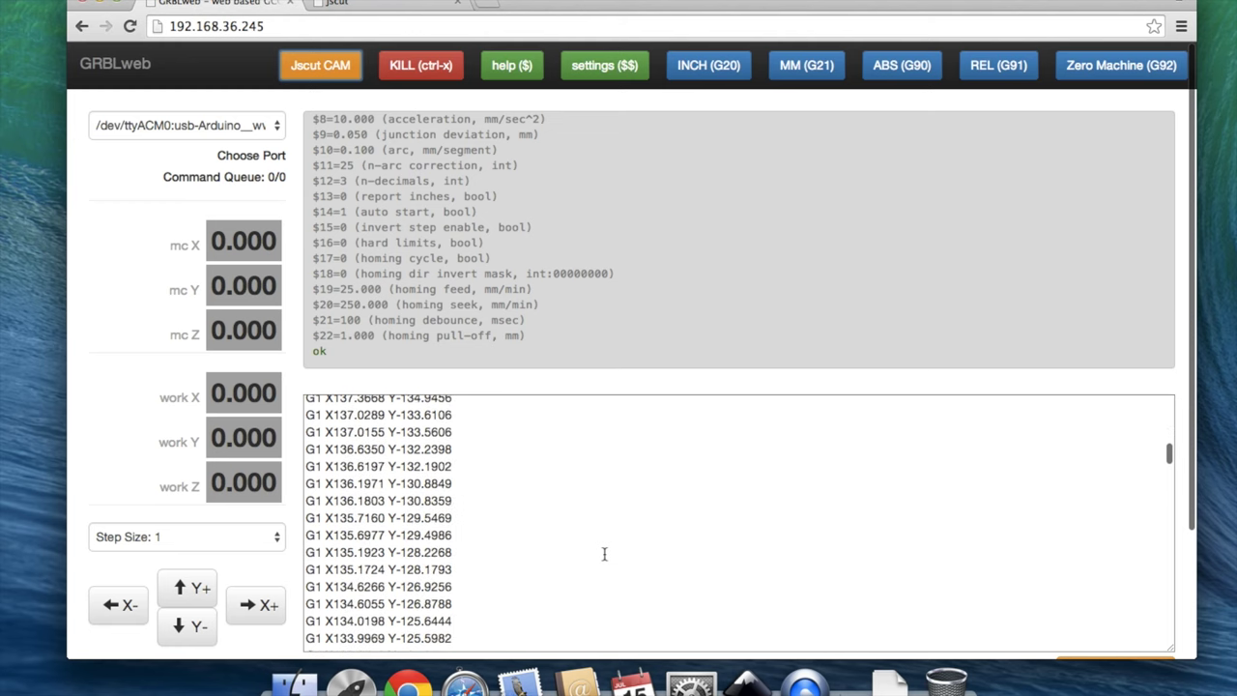
scroll(604, 554, up, 20)
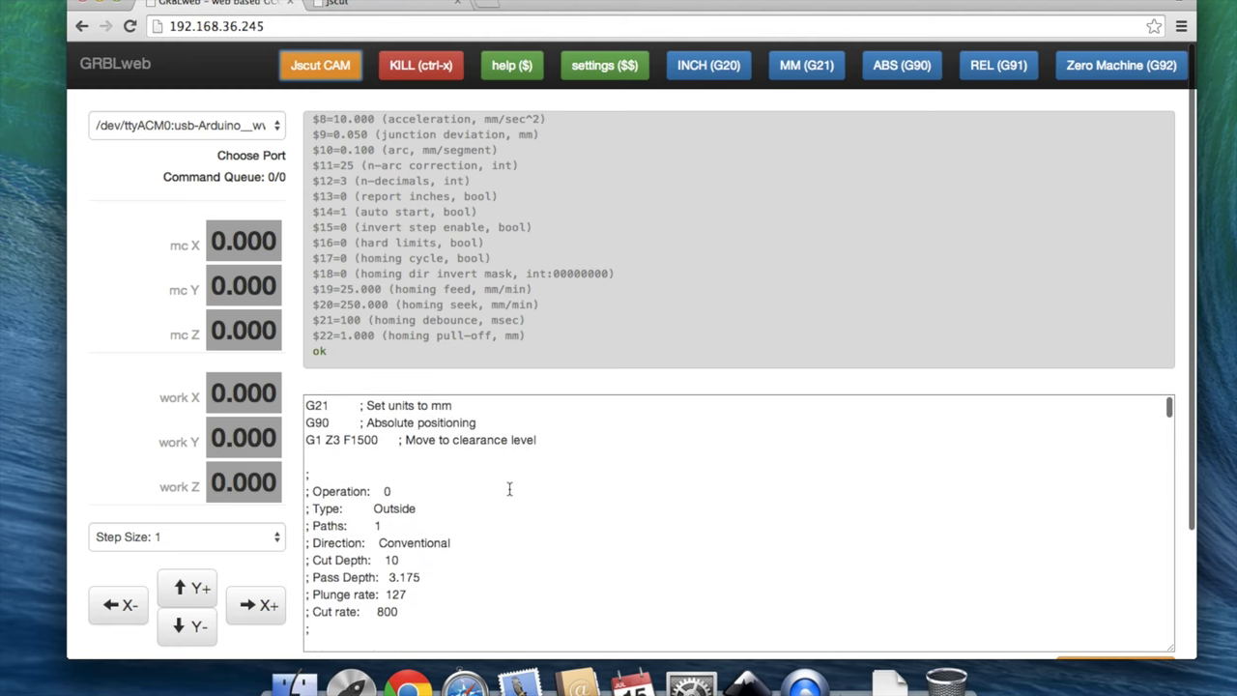
click(378, 6)
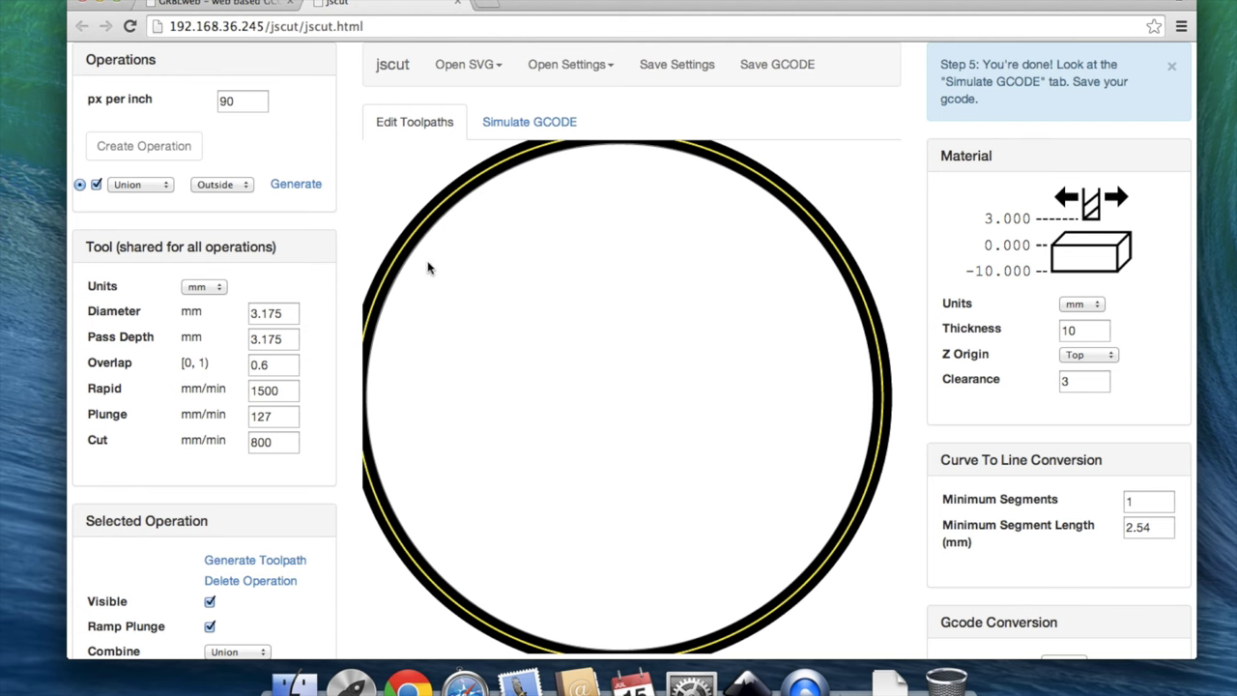
Regenerate the circle's outside-cut toolpath in jscut
click(237, 561)
scroll(674, 489, down, 5)
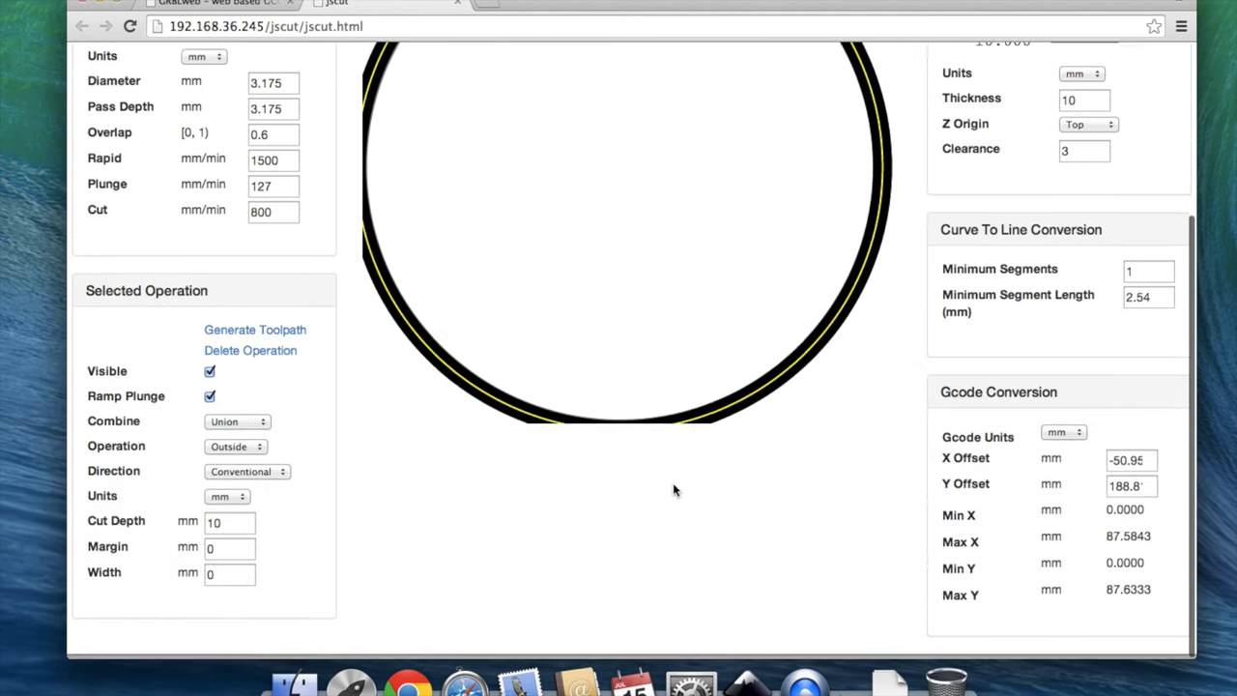
scroll(674, 490, up, 5)
Send the G-code to GRBLweb (autoload), accept it and scroll through the program
click(773, 68)
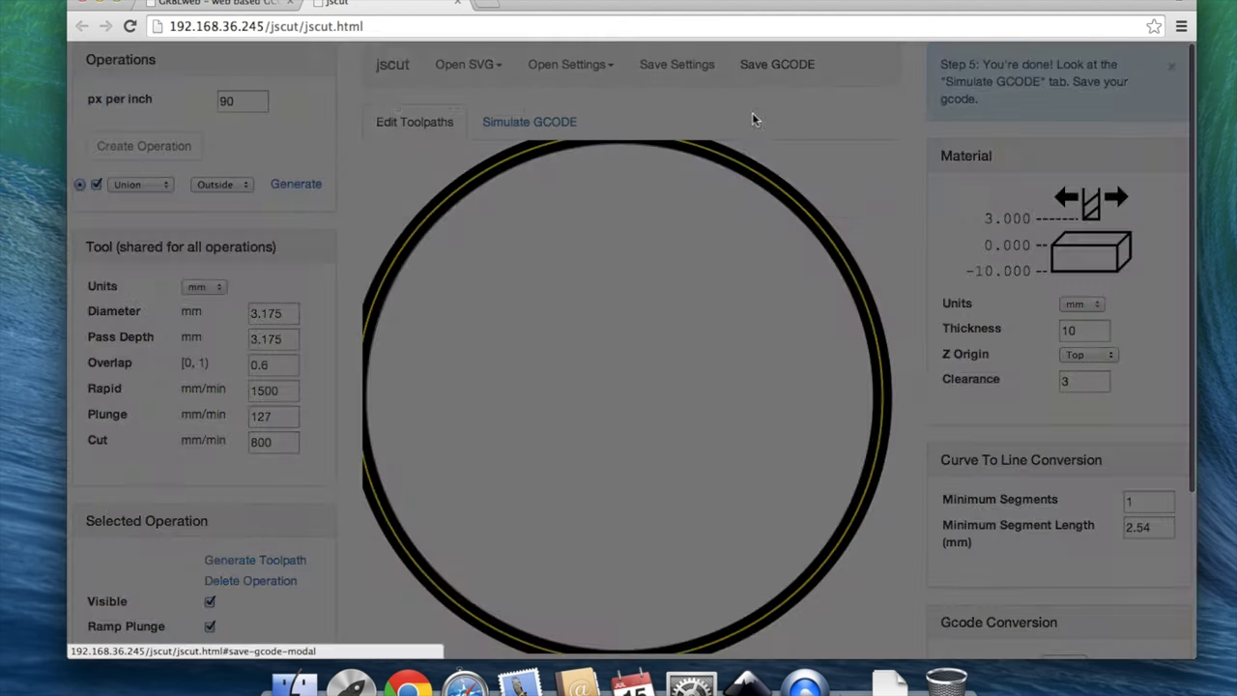
click(749, 214)
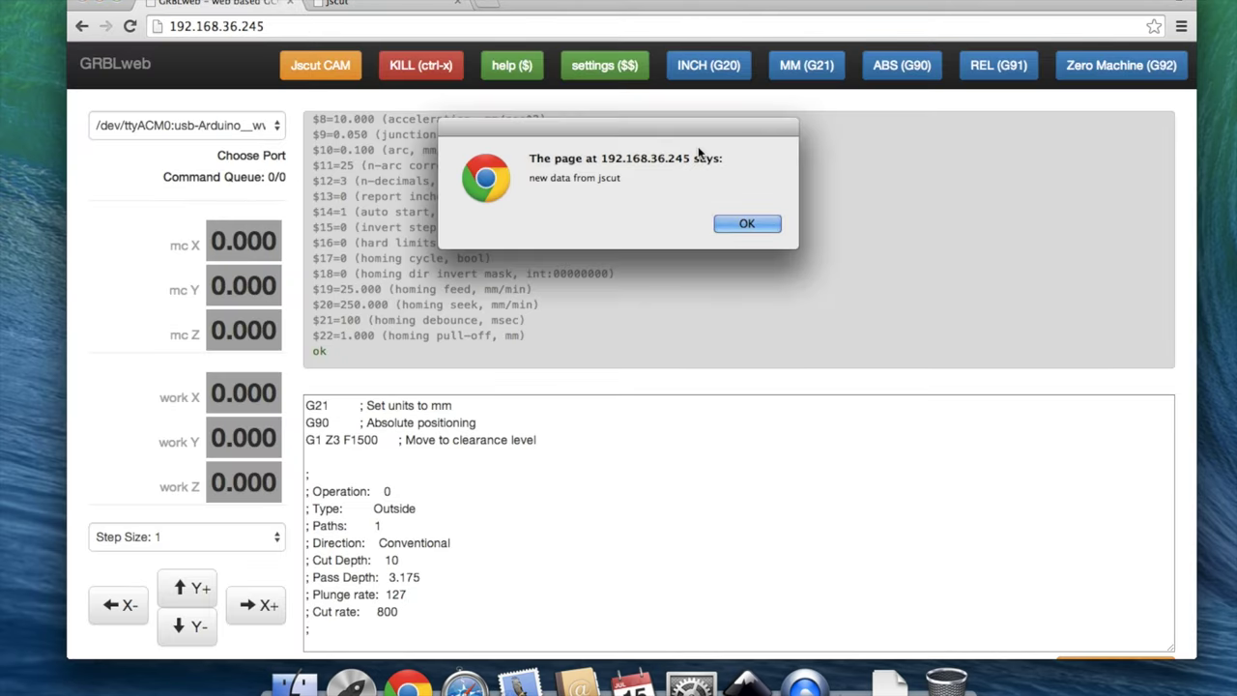
click(747, 223)
scroll(641, 434, down, 5)
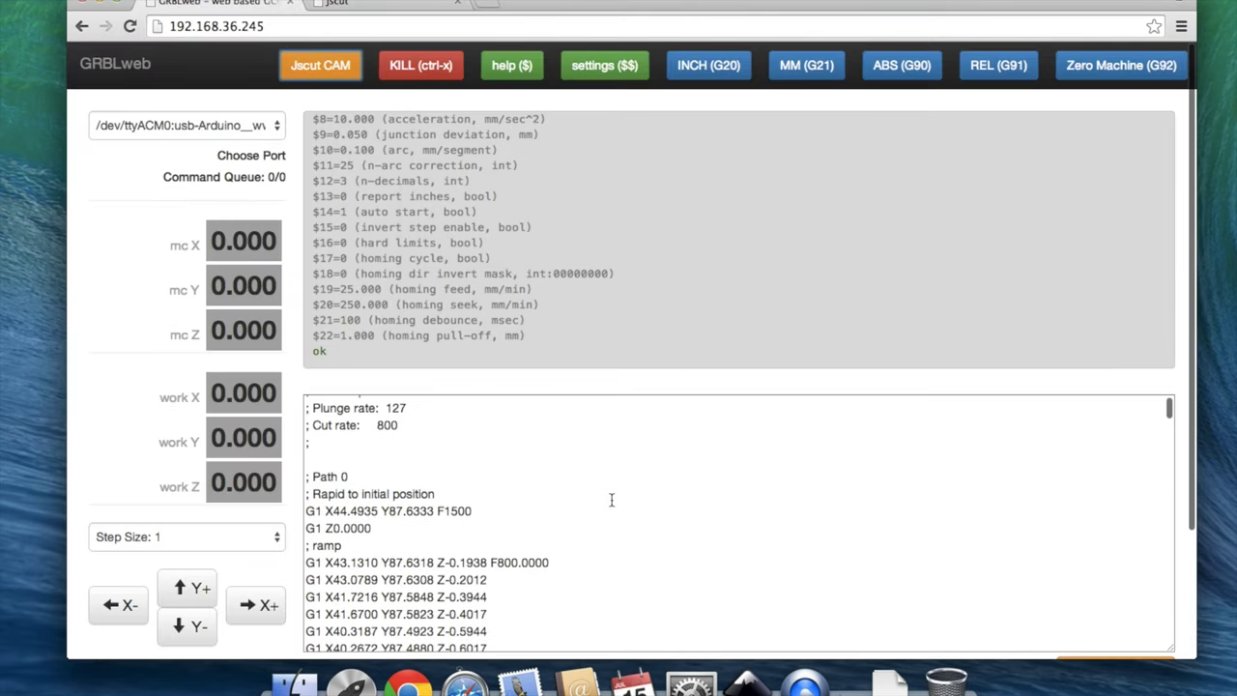
scroll(611, 500, down, 10)
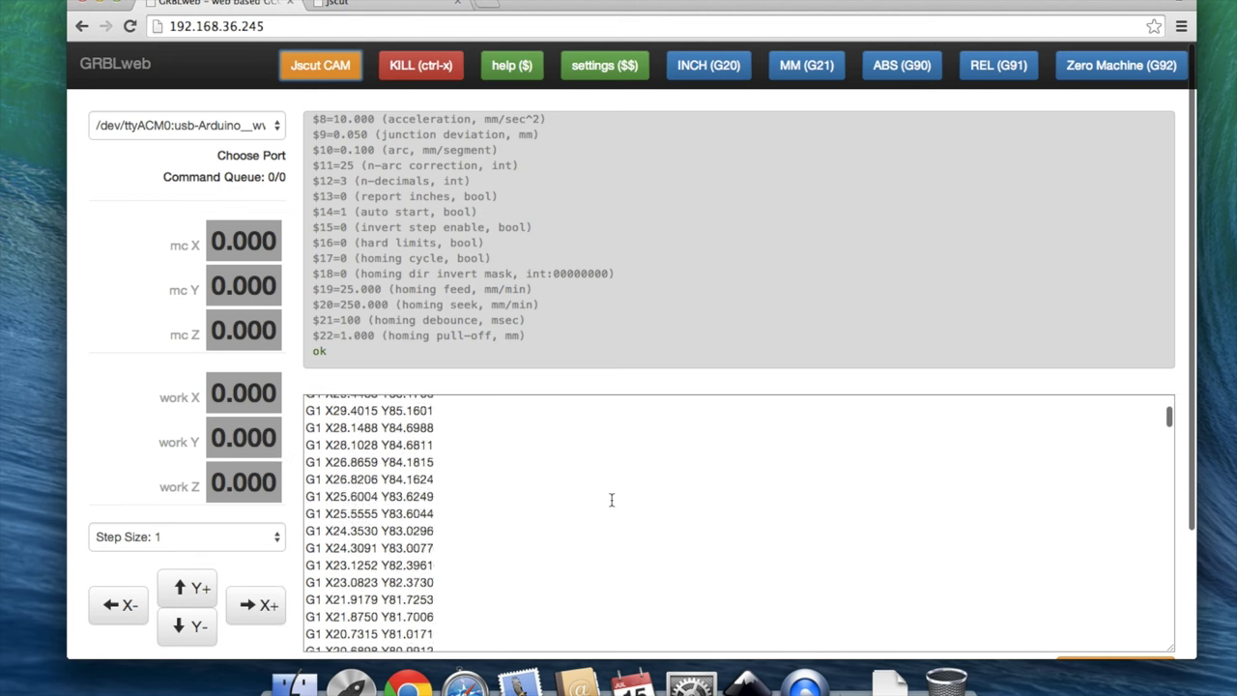
scroll(611, 499, down, 10)
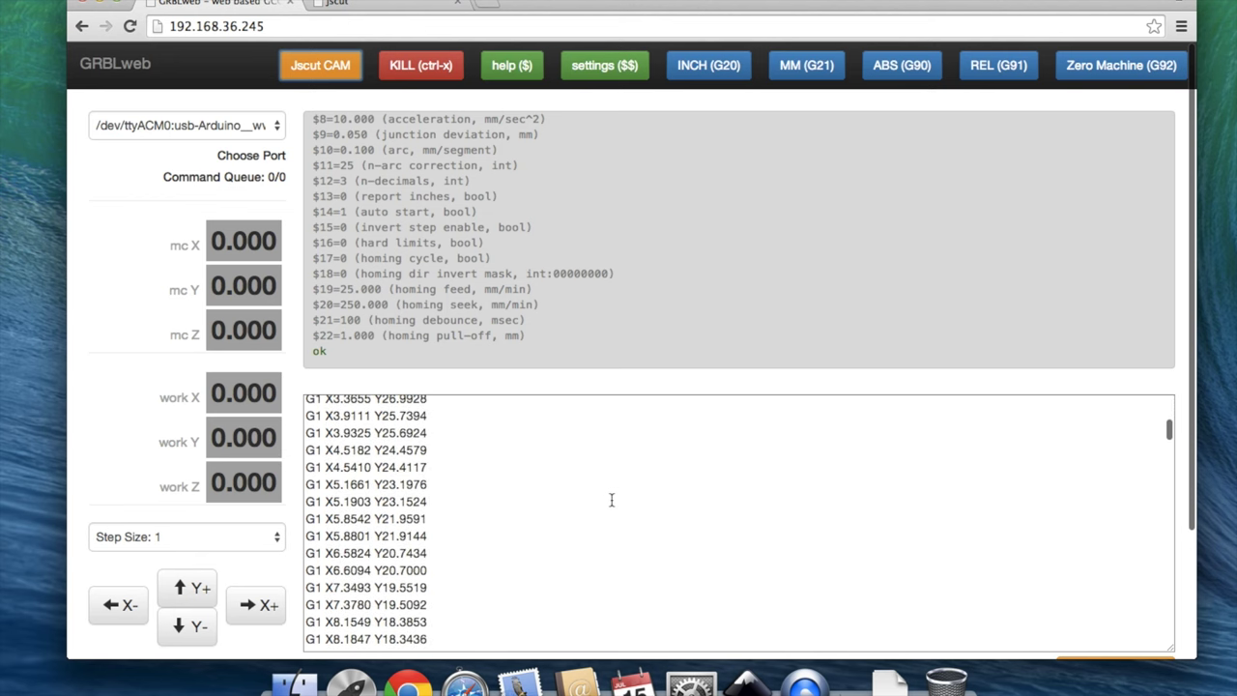
scroll(611, 500, down, 10)
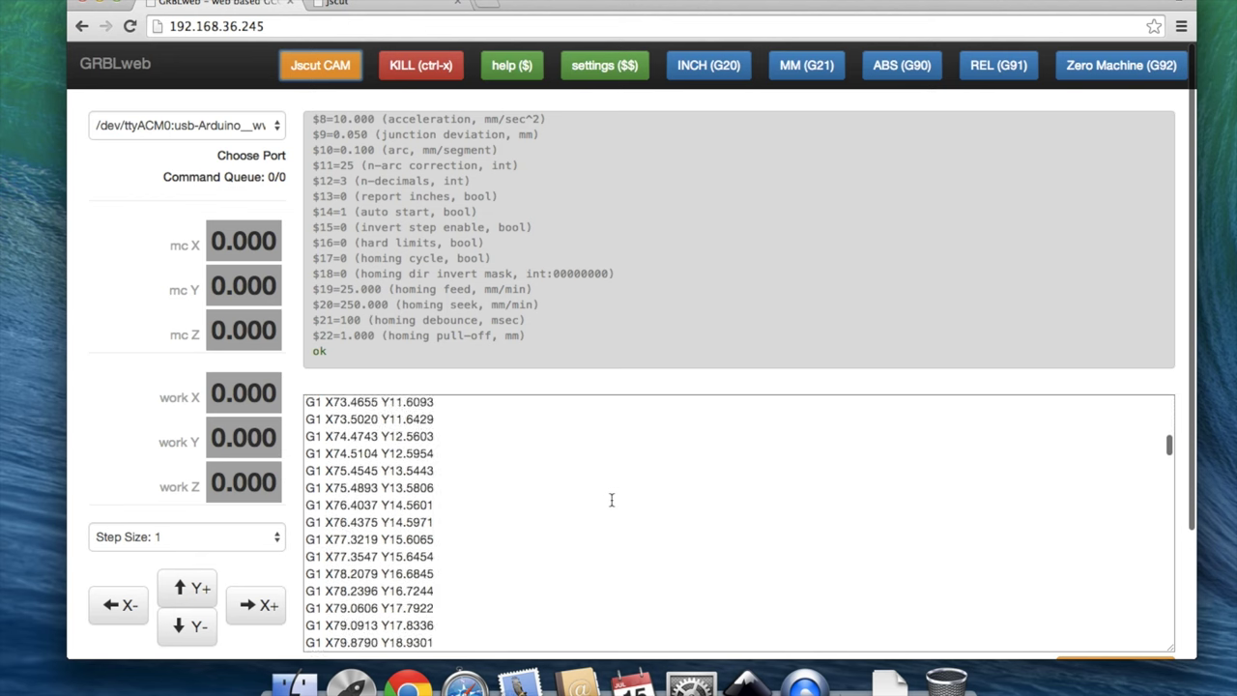
scroll(611, 500, up, 20)
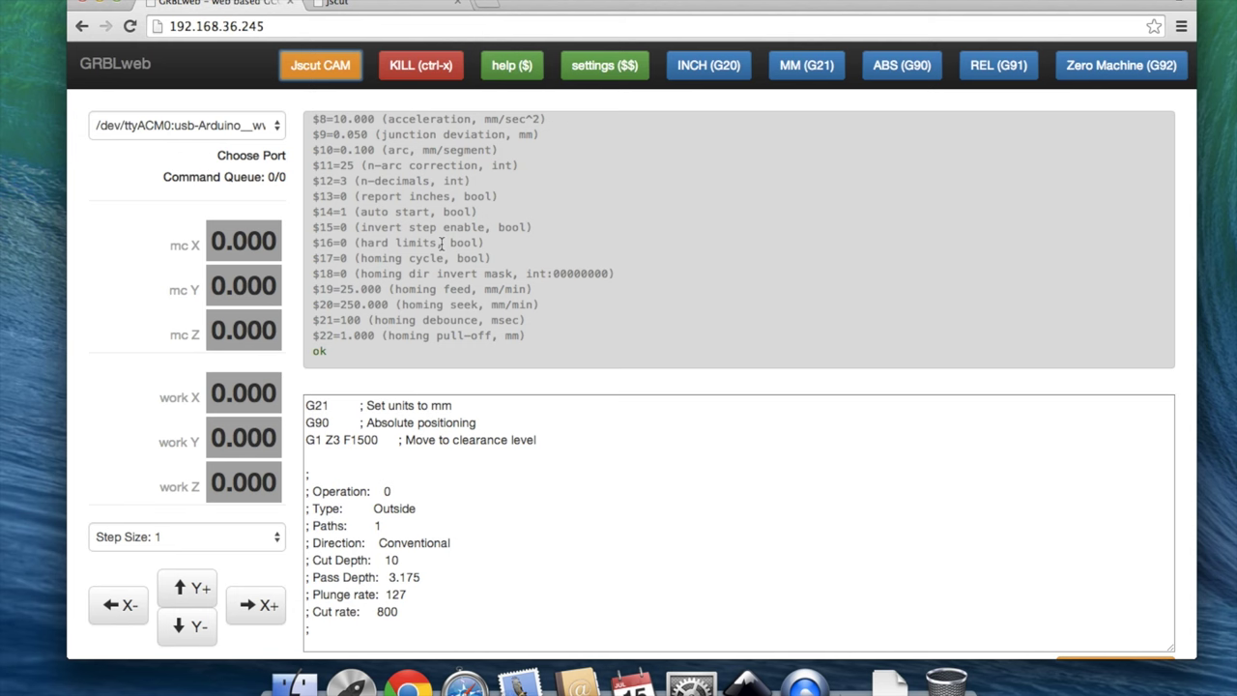
Switch to relative positioning (G91) and jog 1 mm steps along X-, X+ and Y+
click(997, 64)
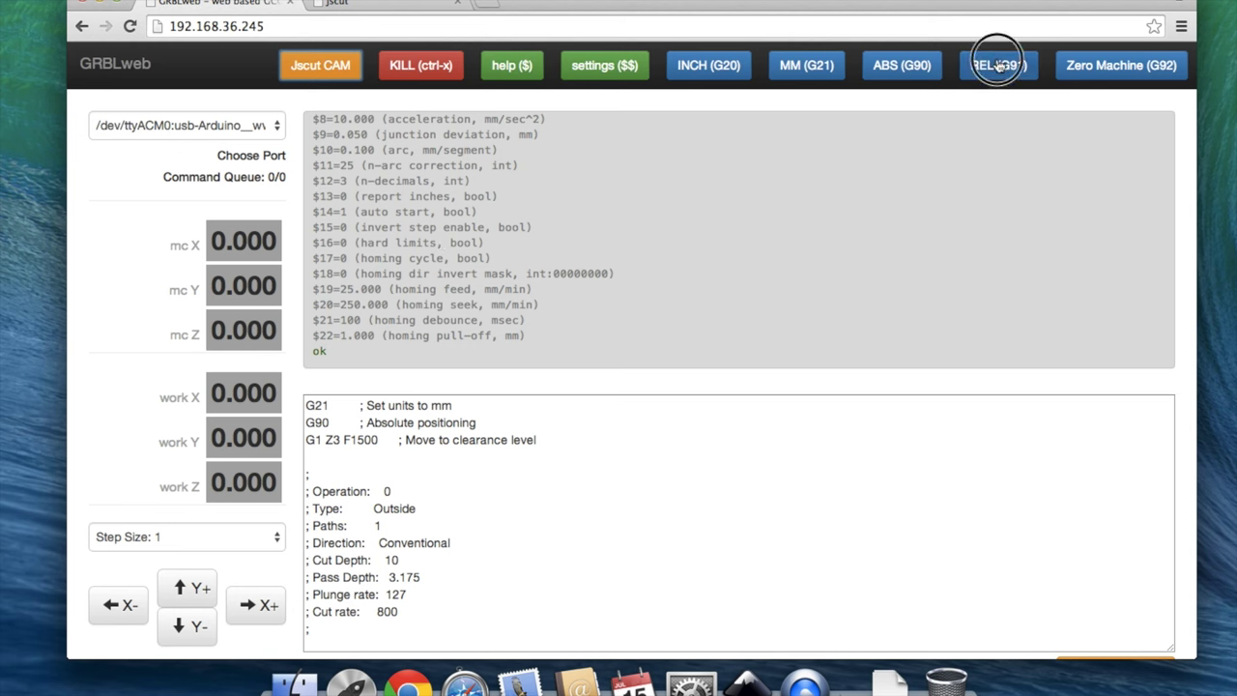
click(133, 593)
key(Right)
key(Right)
key(Right)
key(Right)
key(Right)
key(Right)
key(Right)
key(Right)
key(Right)
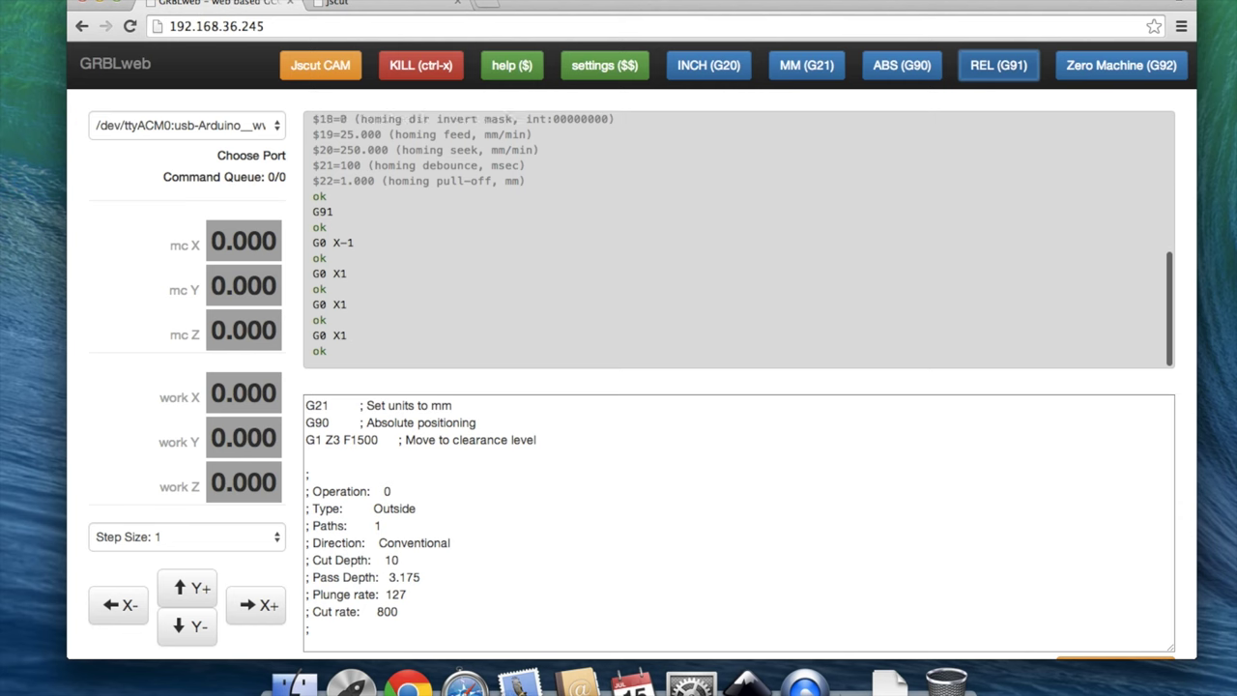
key(Right)
key(Right)
key(Right)
key(Right)
key(Right)
key(Right)
key(Right)
key(Right)
key(Right)
key(Right)
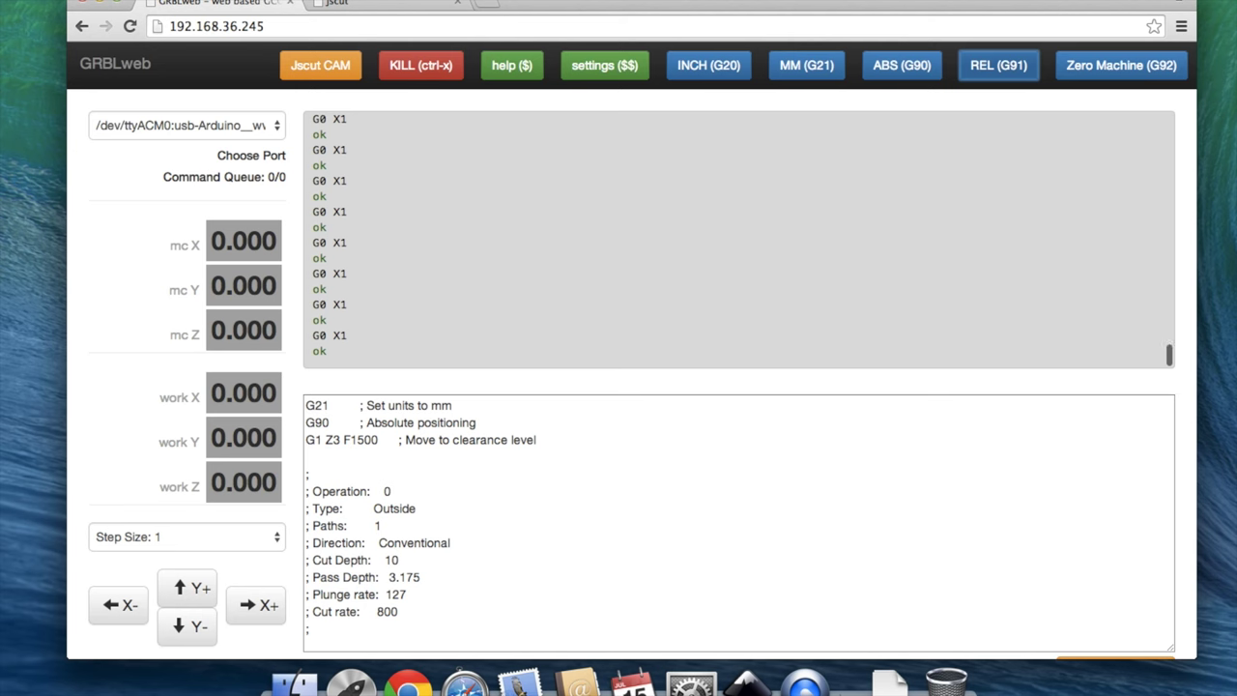
key(Up)
key(Up)
key(Up)
key(Up)
key(Up)
key(Up)
key(Up)
Switch to G90 absolute mode, zero all axes with G92 X0 Y0 Z0, and send the circle job
click(886, 66)
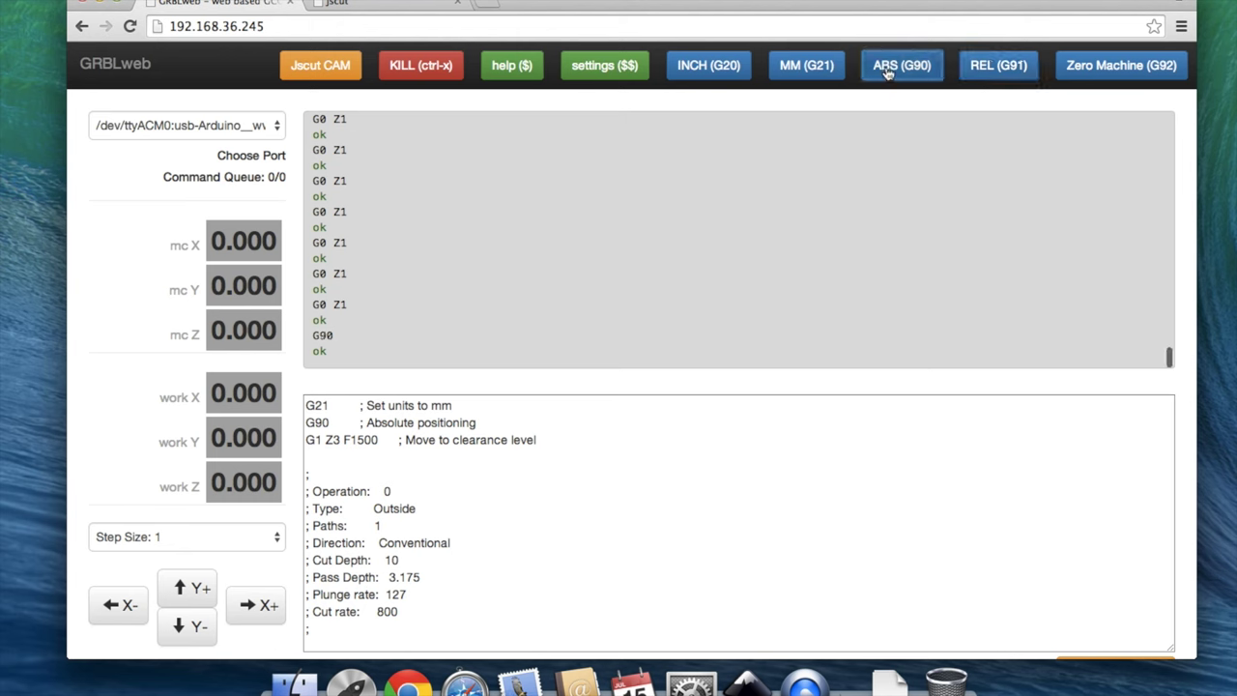
click(1099, 66)
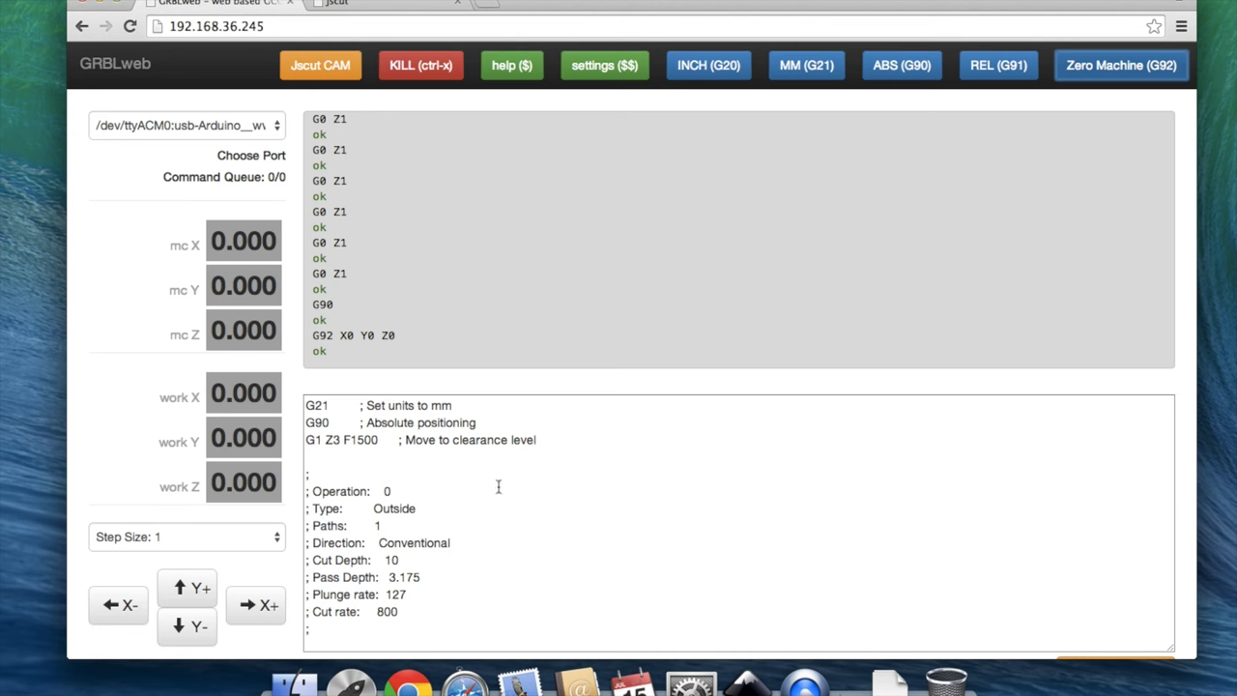
scroll(1179, 501, down, 3)
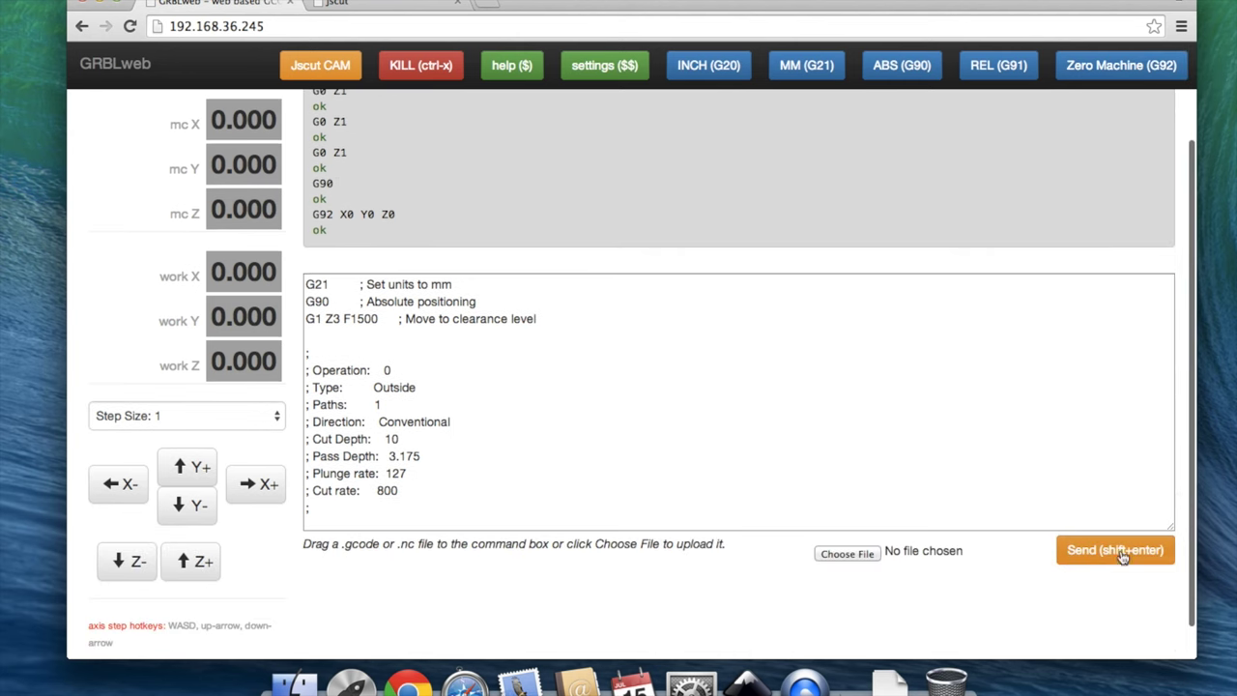
click(1114, 553)
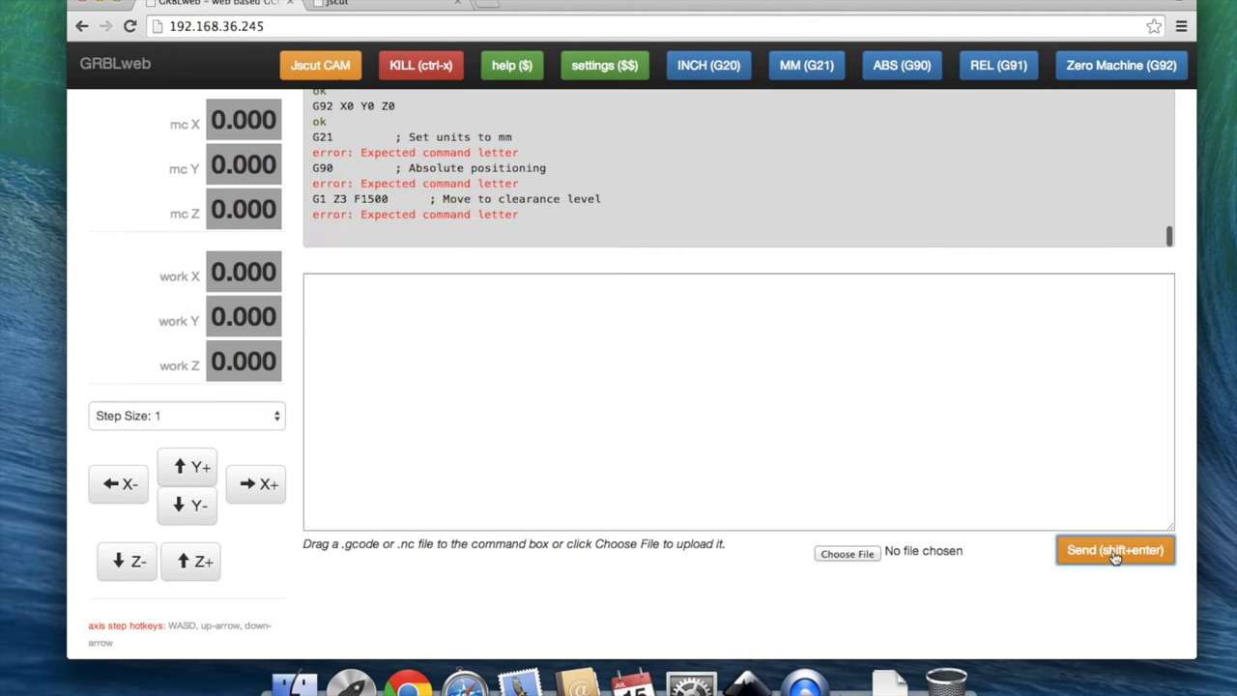